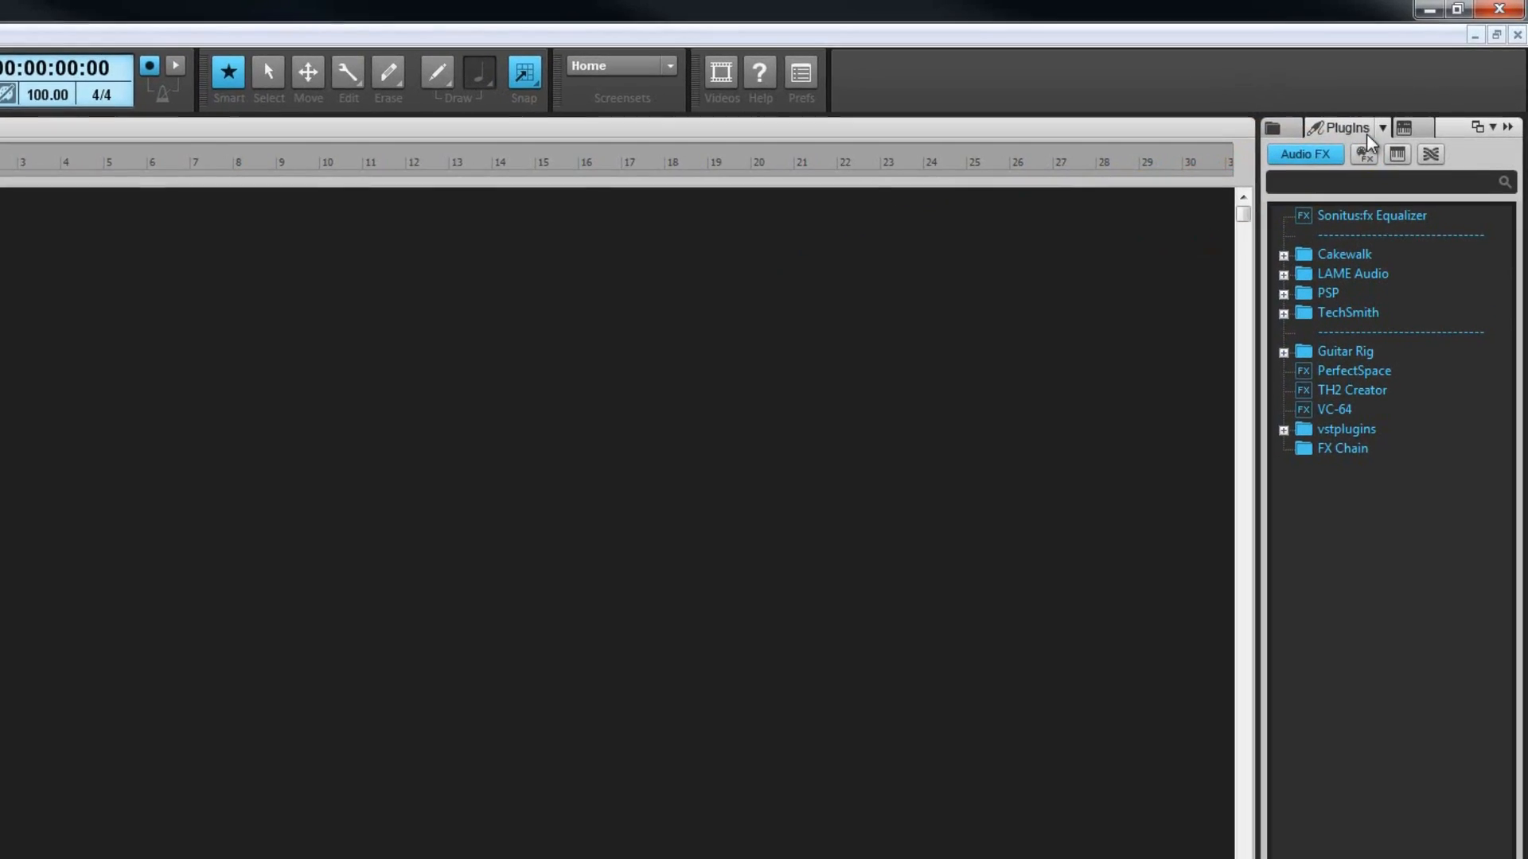
Step: Insert the SI-Drum Kit instrument into the project as a simple instrument track and minimize its window
{"action": "left_click", "coordinate": [1398, 155]}
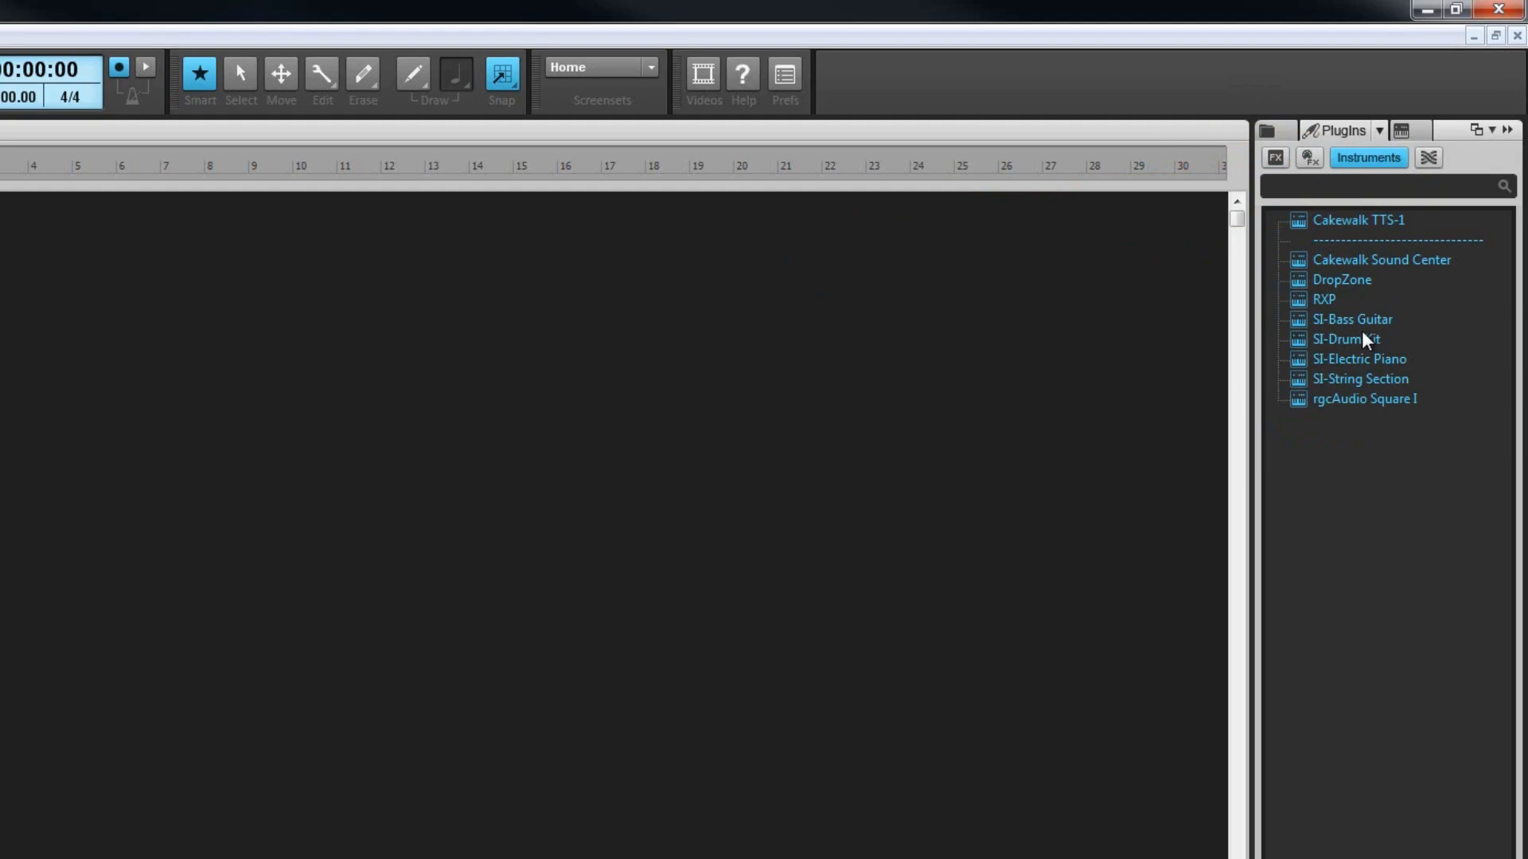
{"action": "left_click_drag", "start_coordinate": [1362, 336], "coordinate": [372, 405]}
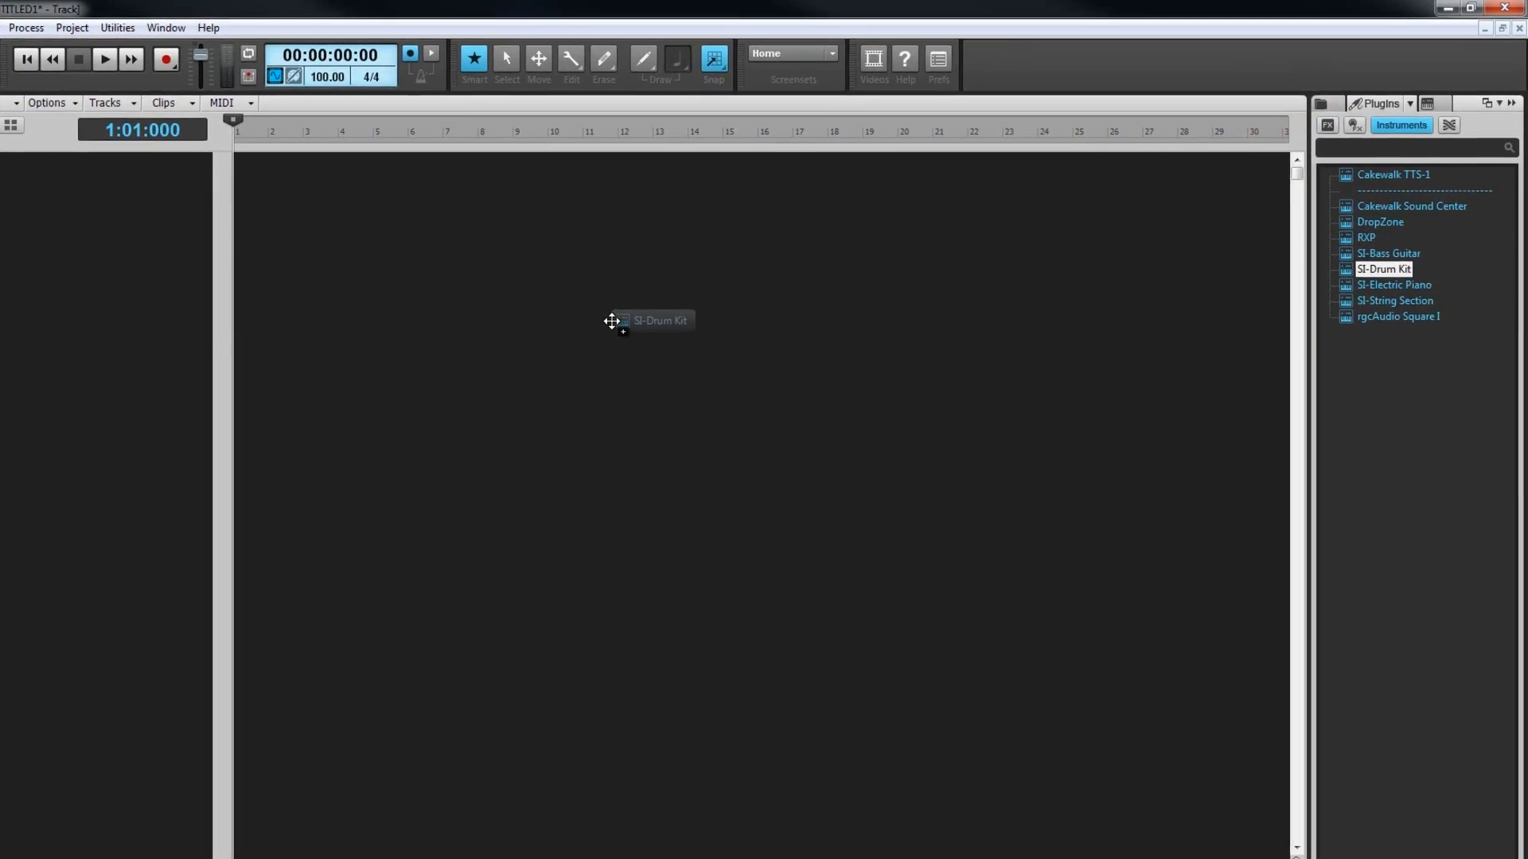
{"action": "left_click_drag", "start_coordinate": [611, 321], "coordinate": [612, 322]}
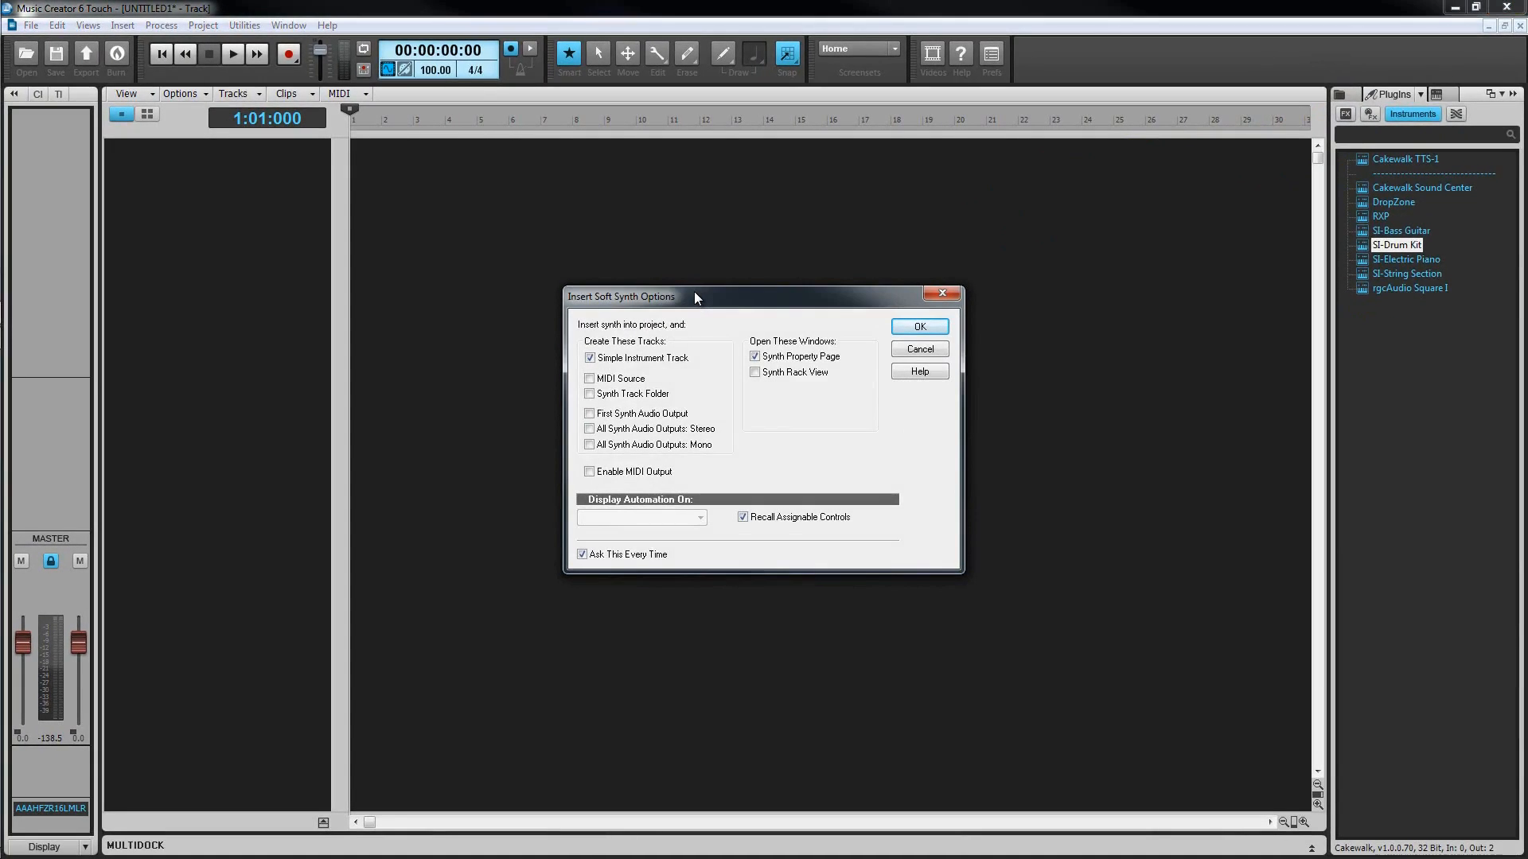
{"action": "key", "text": "Tab"}
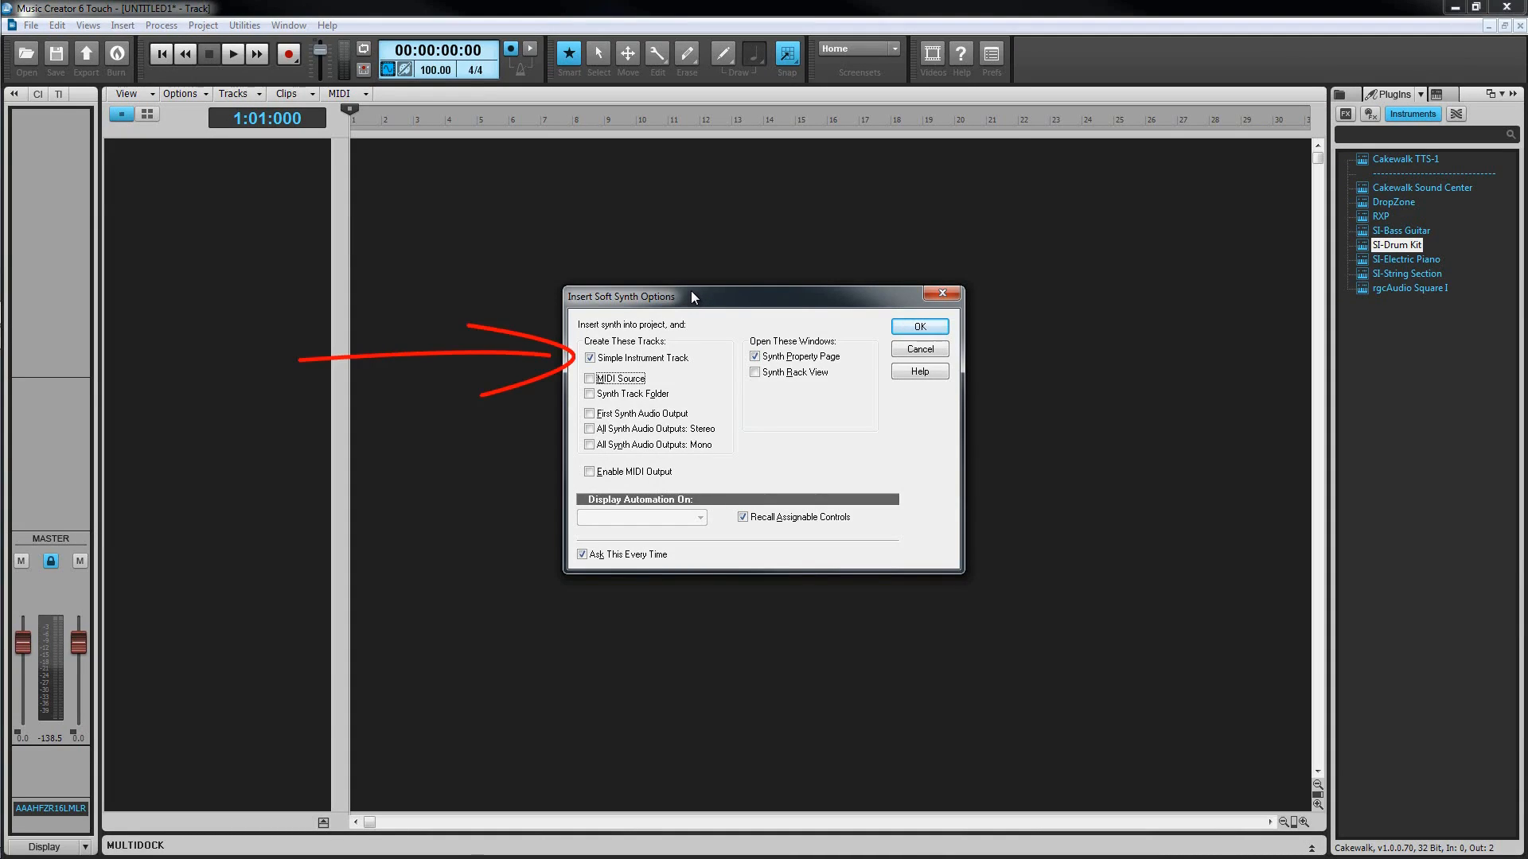
{"action": "left_click", "coordinate": [920, 326]}
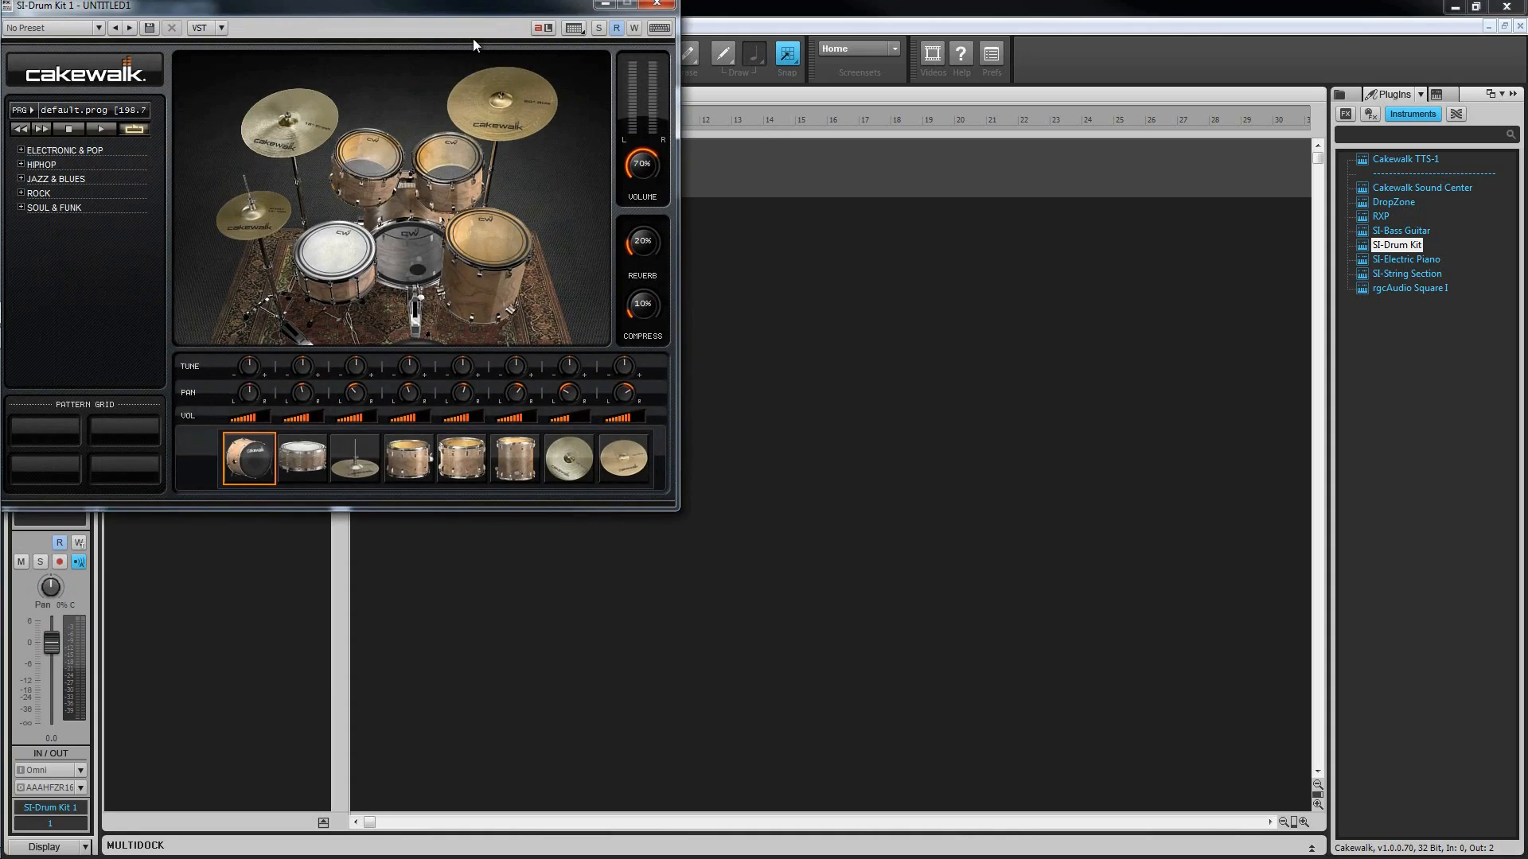
{"action": "left_click_drag", "start_coordinate": [437, 6], "coordinate": [1028, 295]}
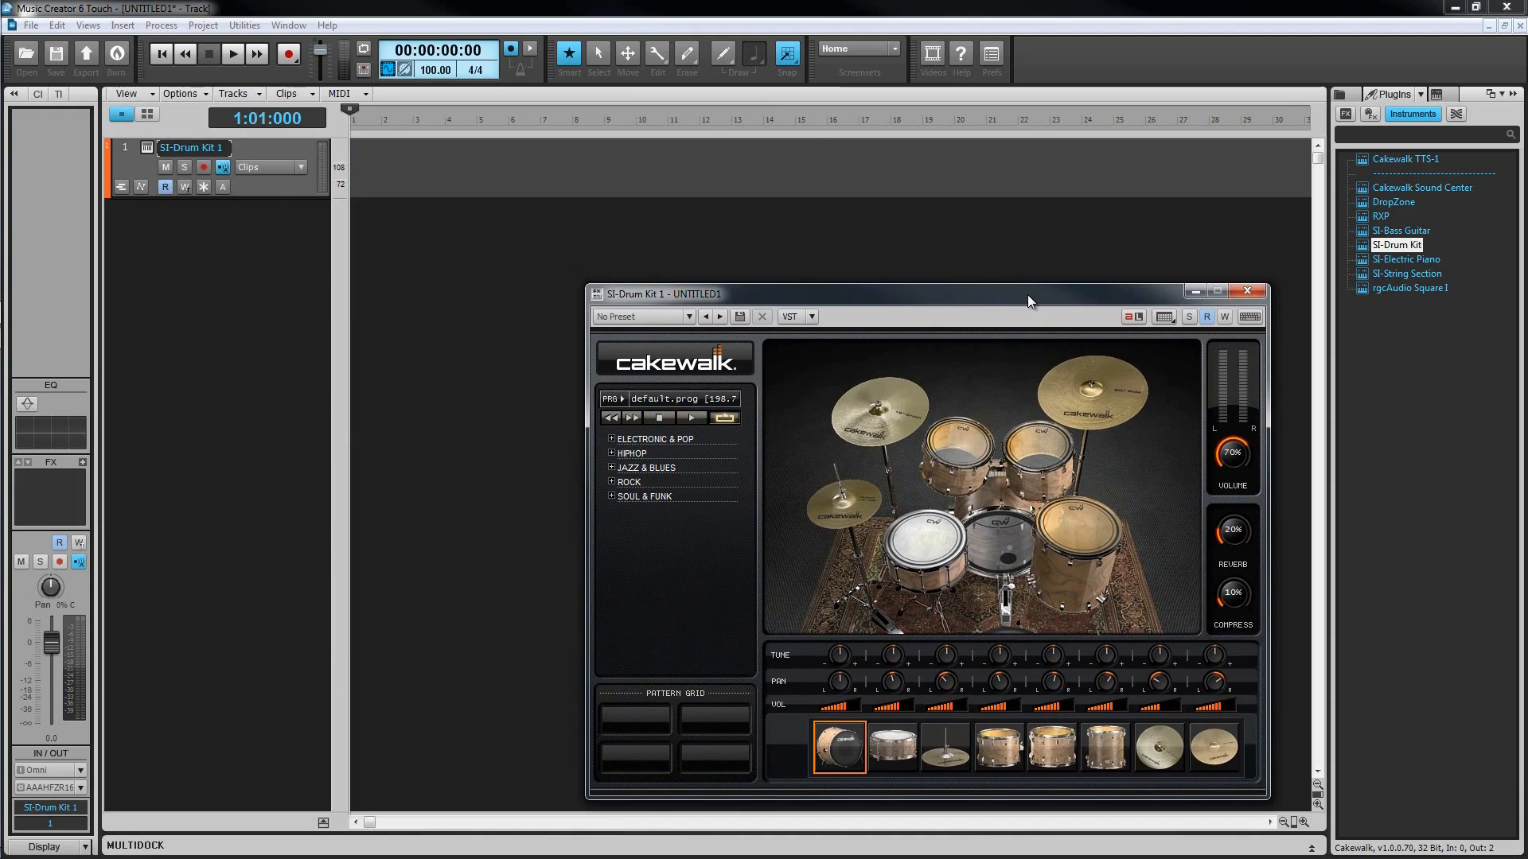
{"action": "left_click", "coordinate": [1195, 293]}
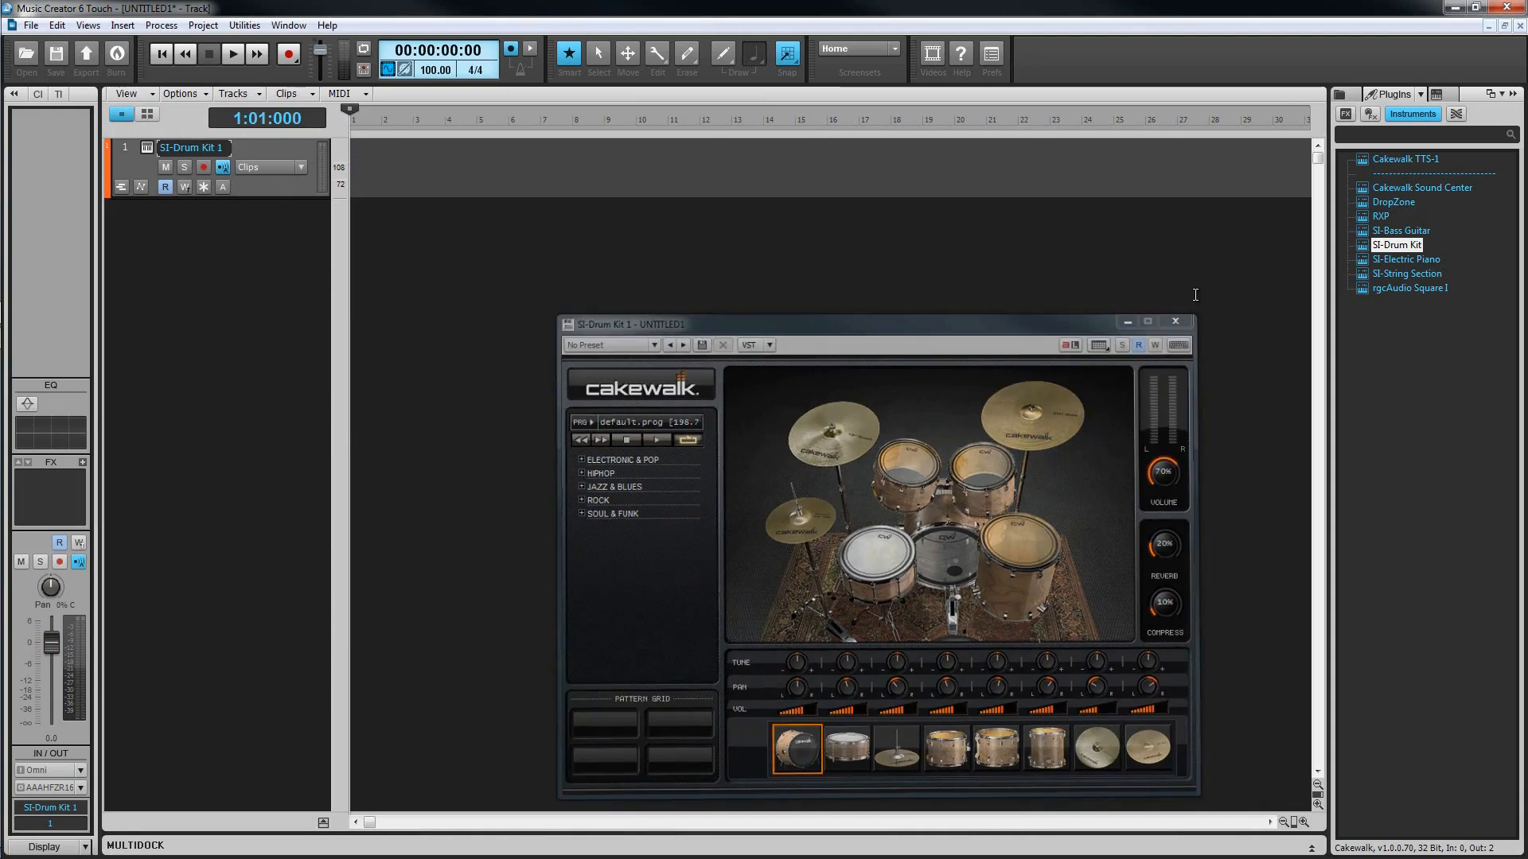
Step: Insert Cakewalk TTS-1 with MIDI Source and First Synth Audio Output tracks, and check the audio track's input options
{"action": "left_click_drag", "start_coordinate": [1400, 159], "coordinate": [607, 311]}
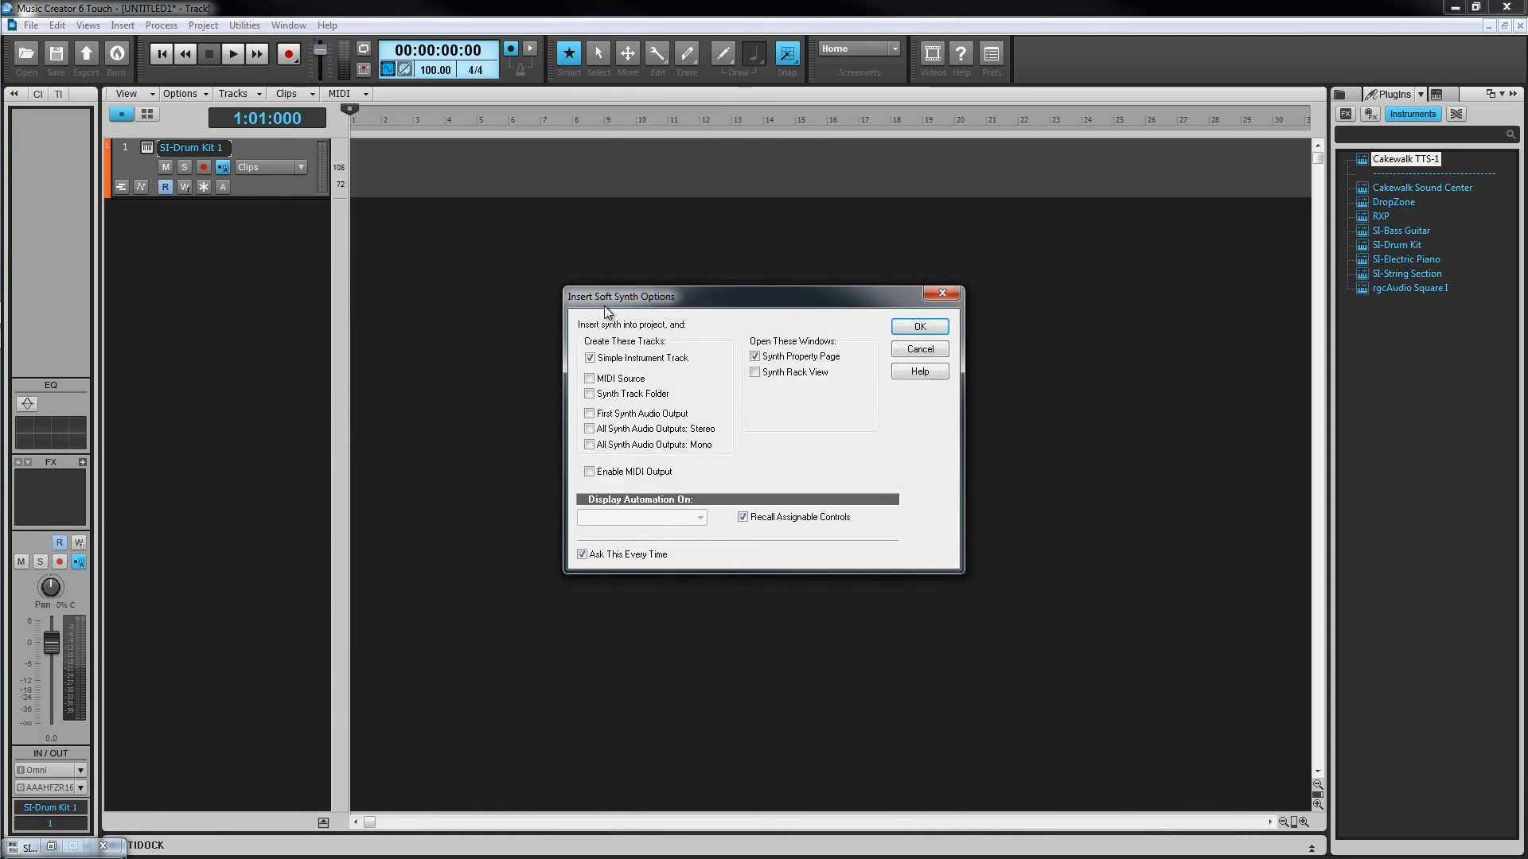
{"action": "left_click", "coordinate": [590, 379]}
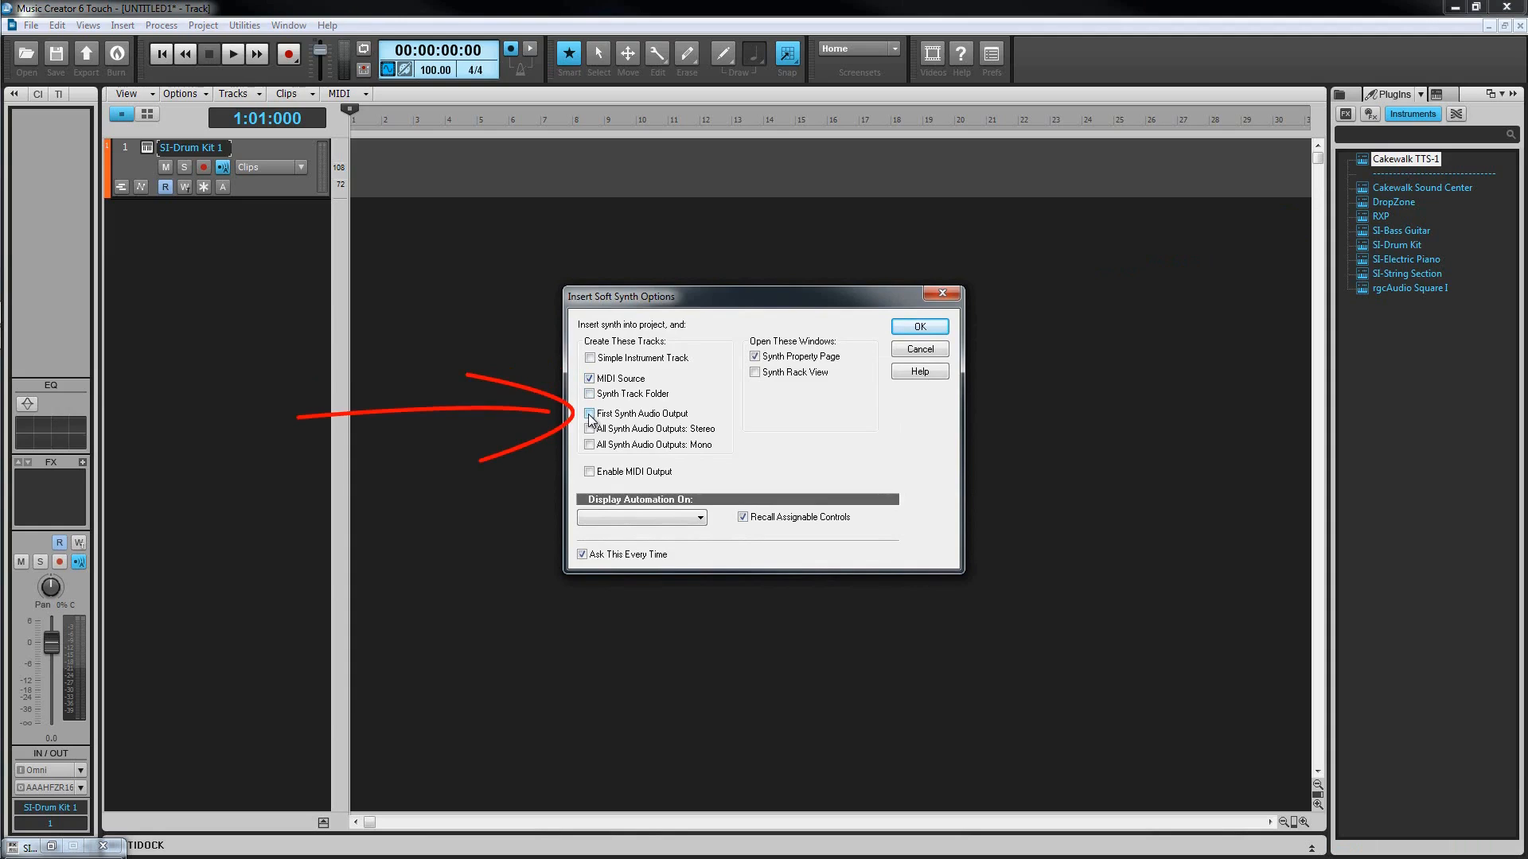
{"action": "left_click", "coordinate": [590, 415]}
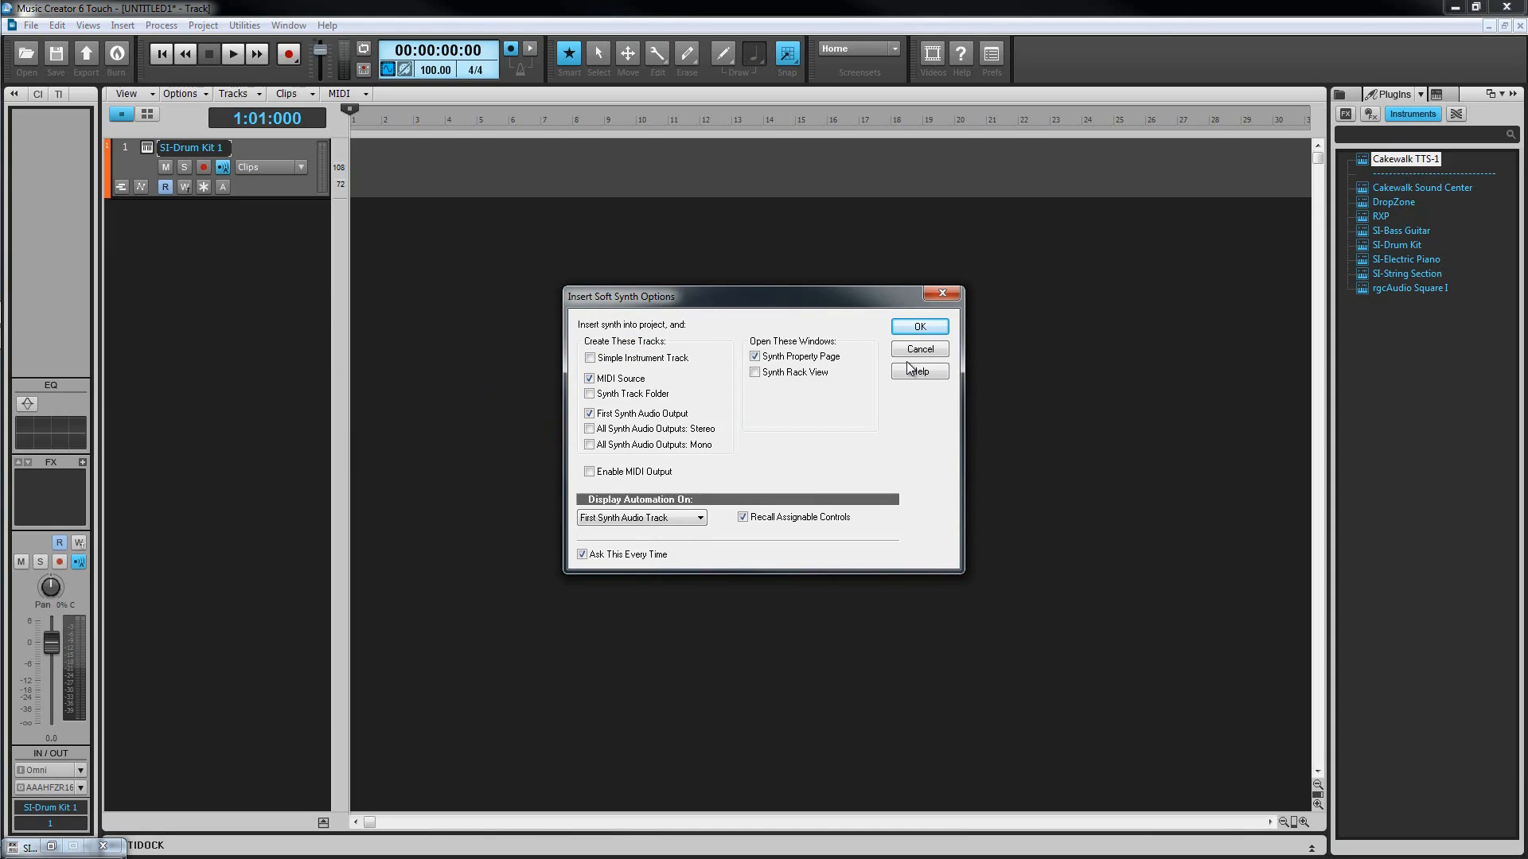
{"action": "left_click", "coordinate": [920, 326]}
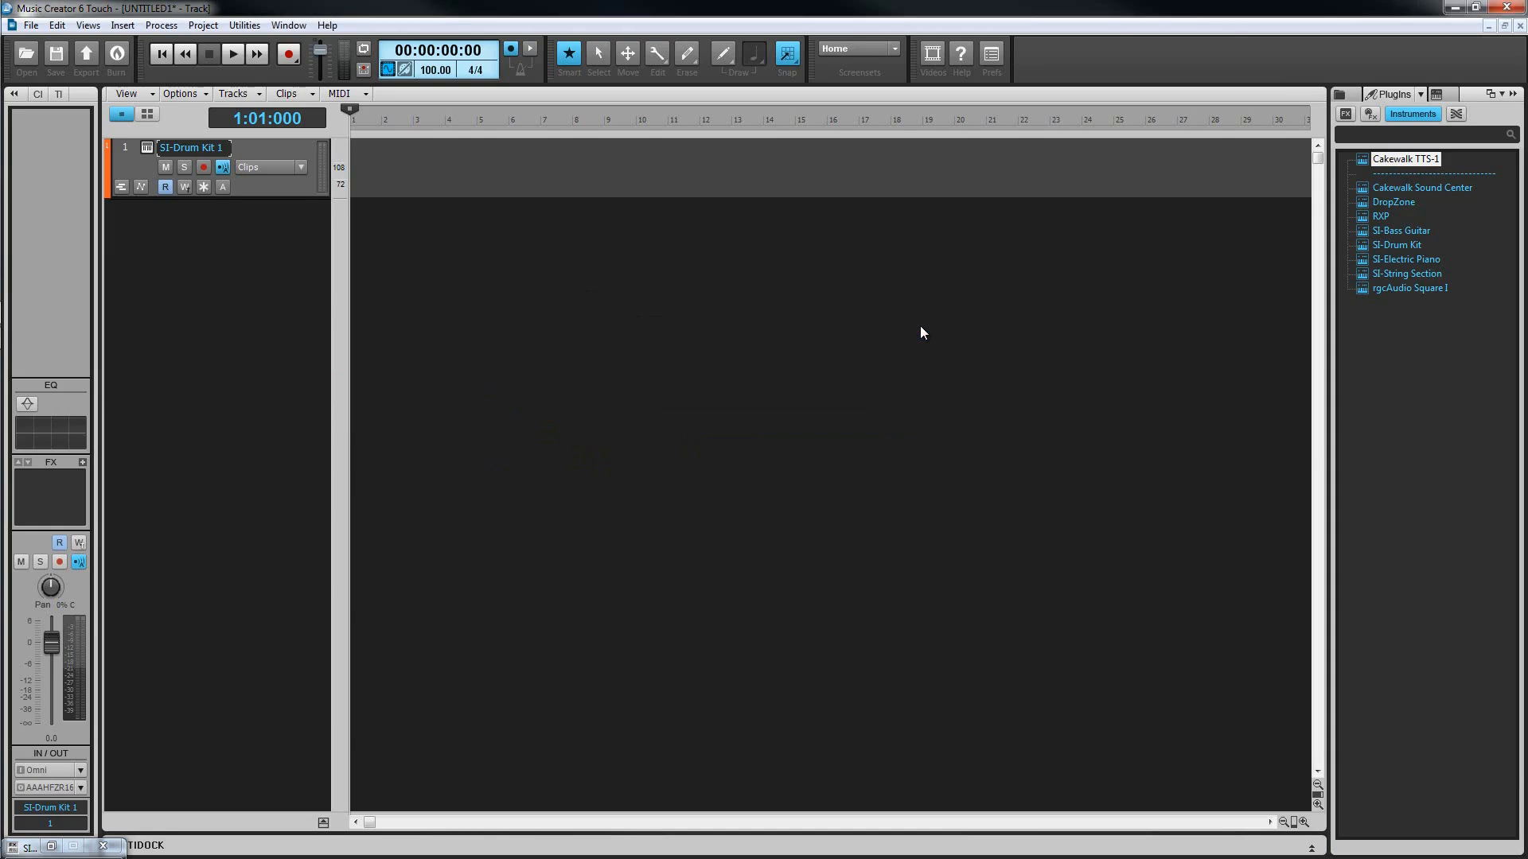
{"action": "mouse_move", "coordinate": [335, 22]}
{"action": "left_mouse_down"}
{"action": "mouse_move", "coordinate": [674, 223]}
{"action": "mouse_move", "coordinate": [839, 245]}
{"action": "left_mouse_up"}
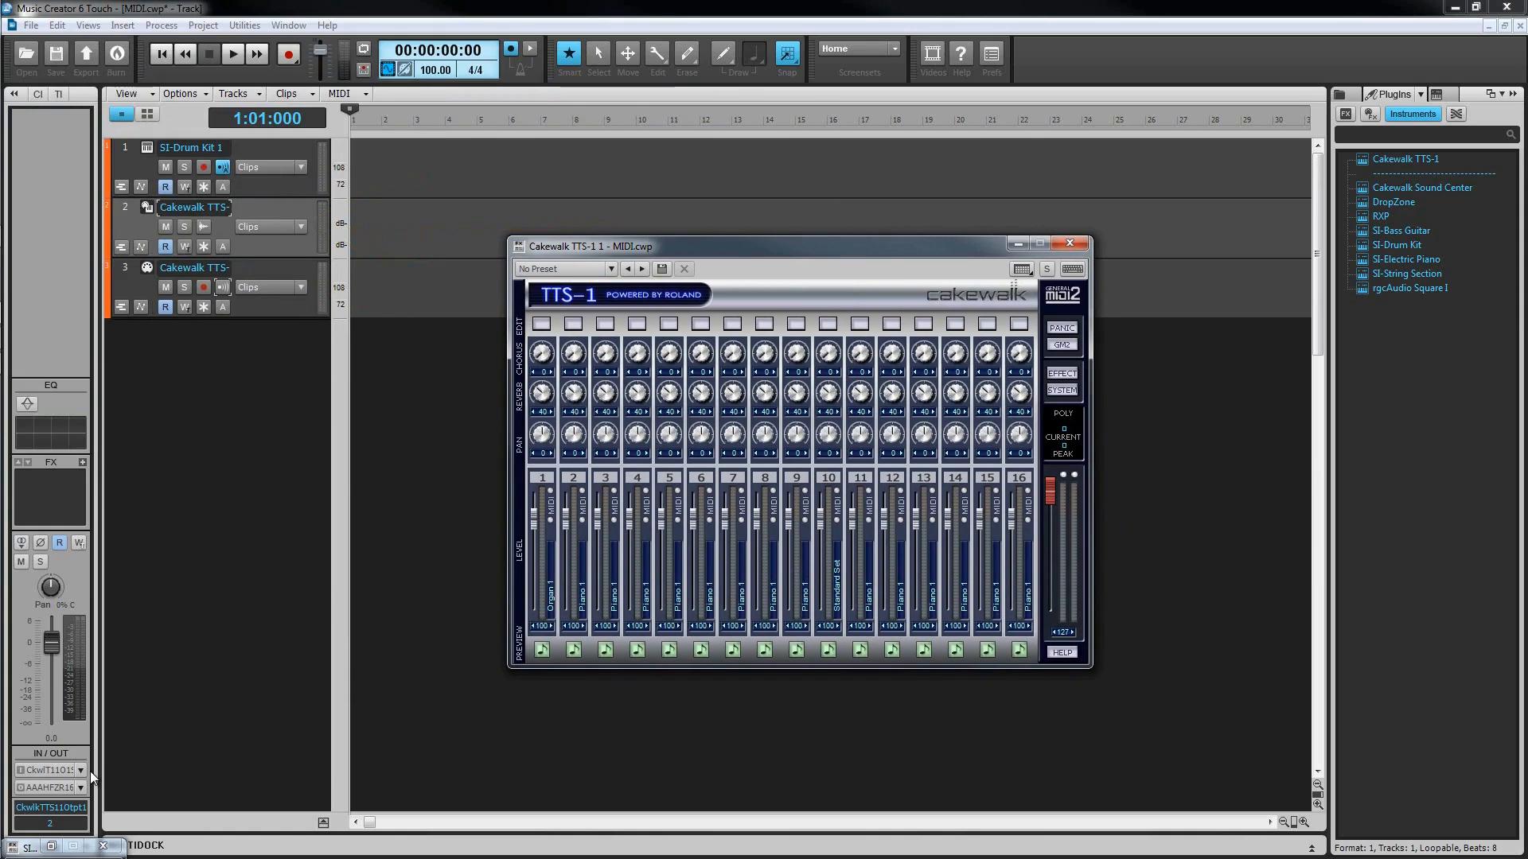
{"action": "left_click", "coordinate": [79, 772]}
{"action": "mouse_move", "coordinate": [116, 770]}
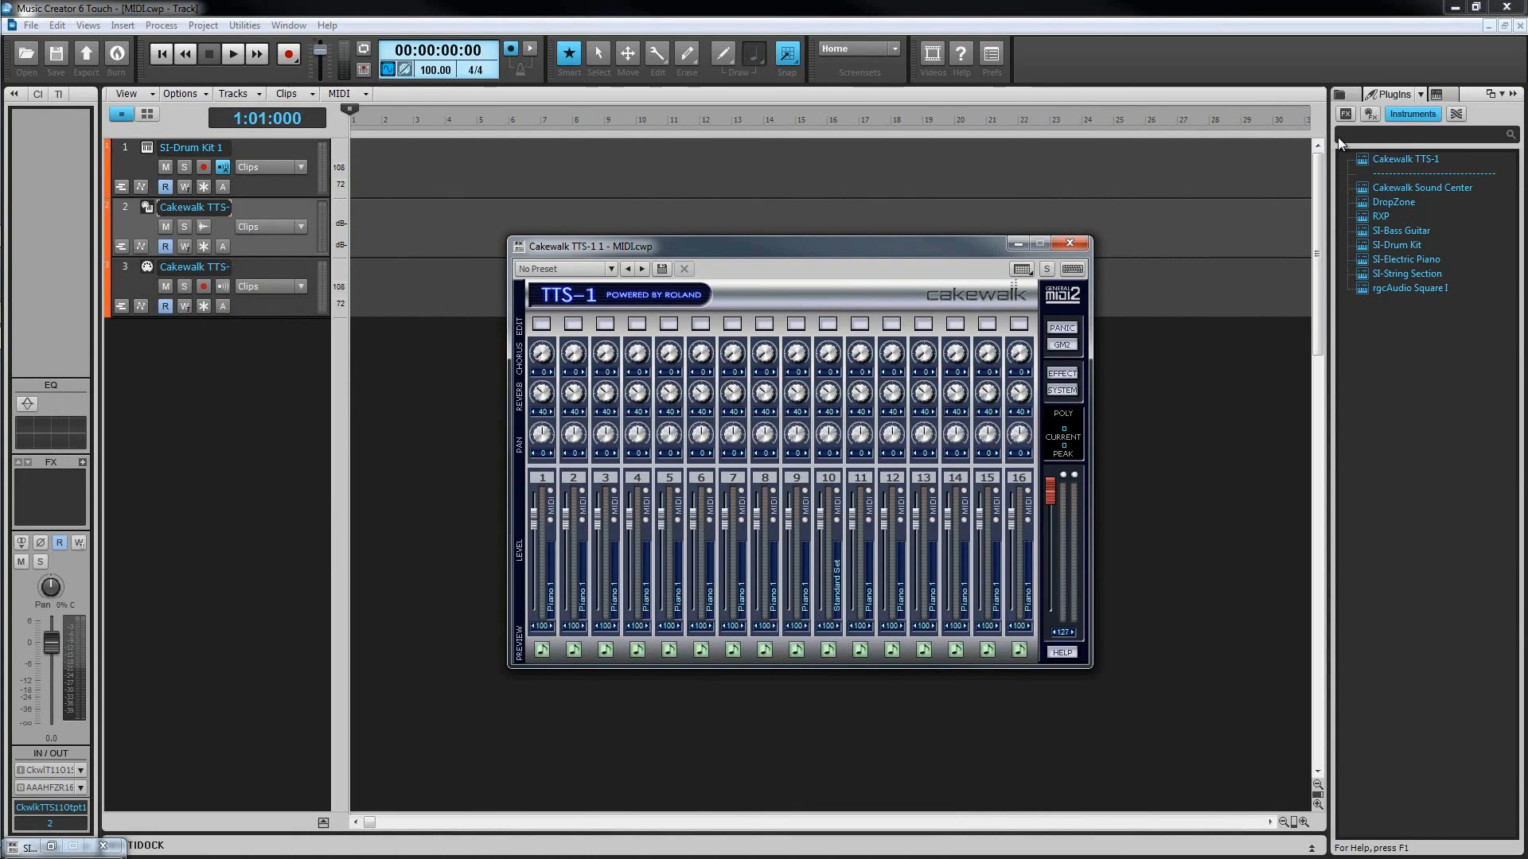
Step: Add DnB1_drm.mid from the Drum-N-Bass drum MIDI Groove Clips to the start of the SI-Drum Kit track
{"action": "left_click", "coordinate": [1346, 93]}
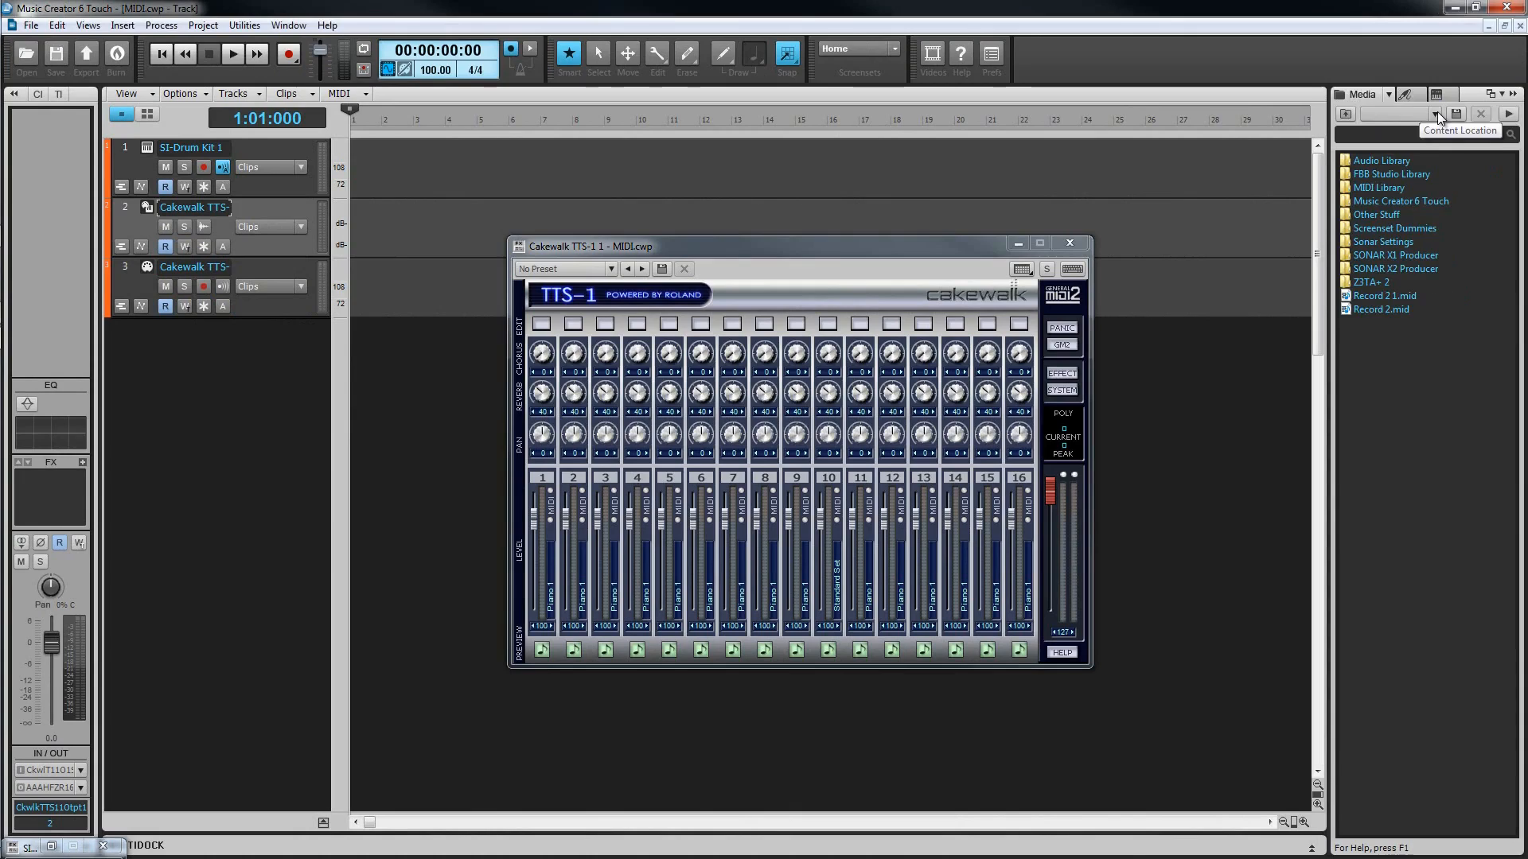
{"action": "left_click", "coordinate": [1435, 113]}
{"action": "left_click", "coordinate": [1423, 175]}
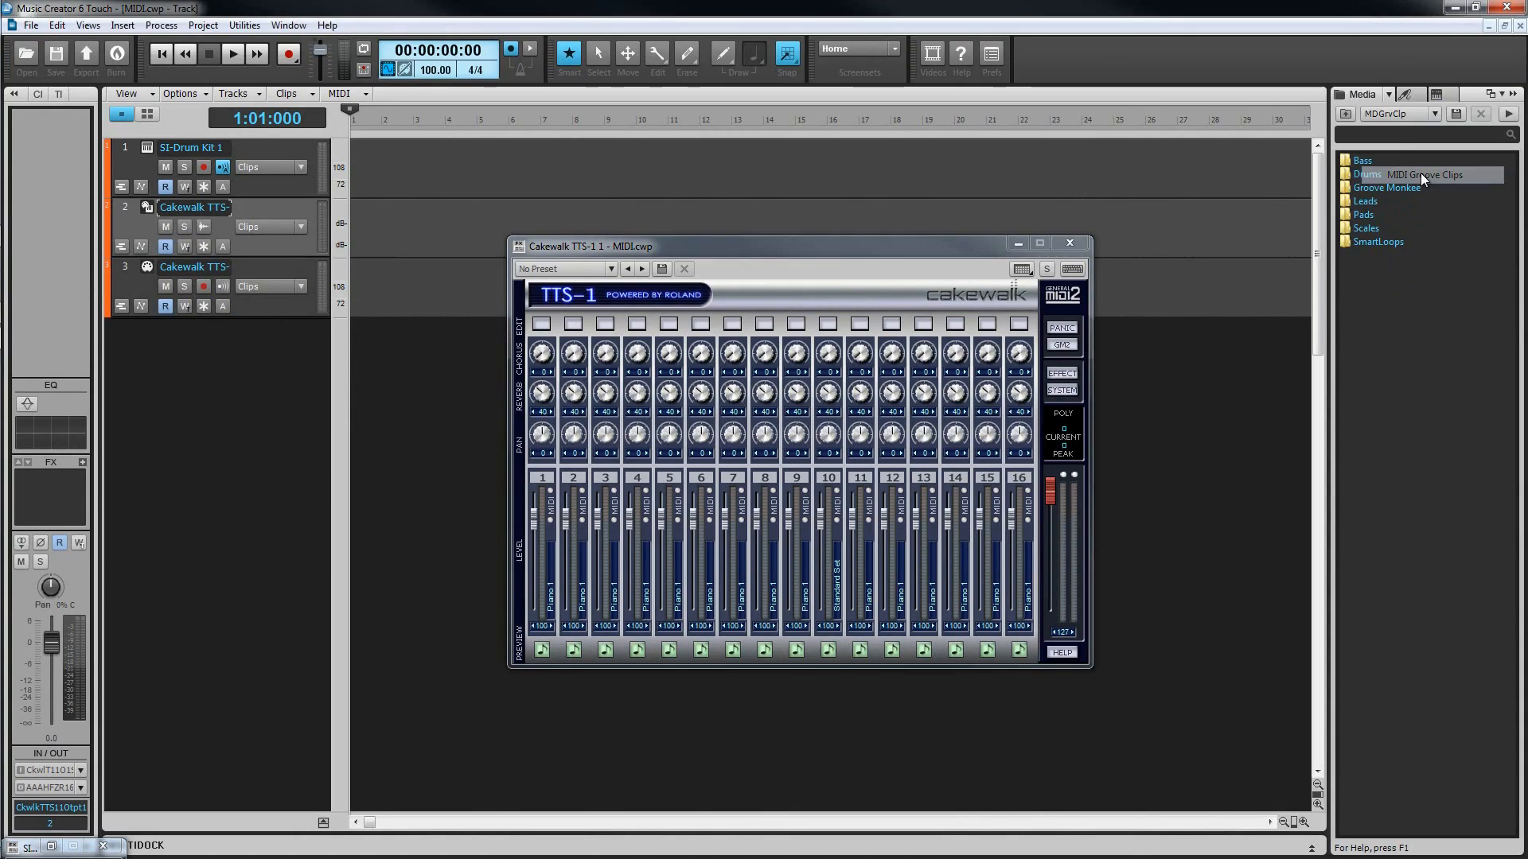
{"action": "double_click", "coordinate": [1346, 174]}
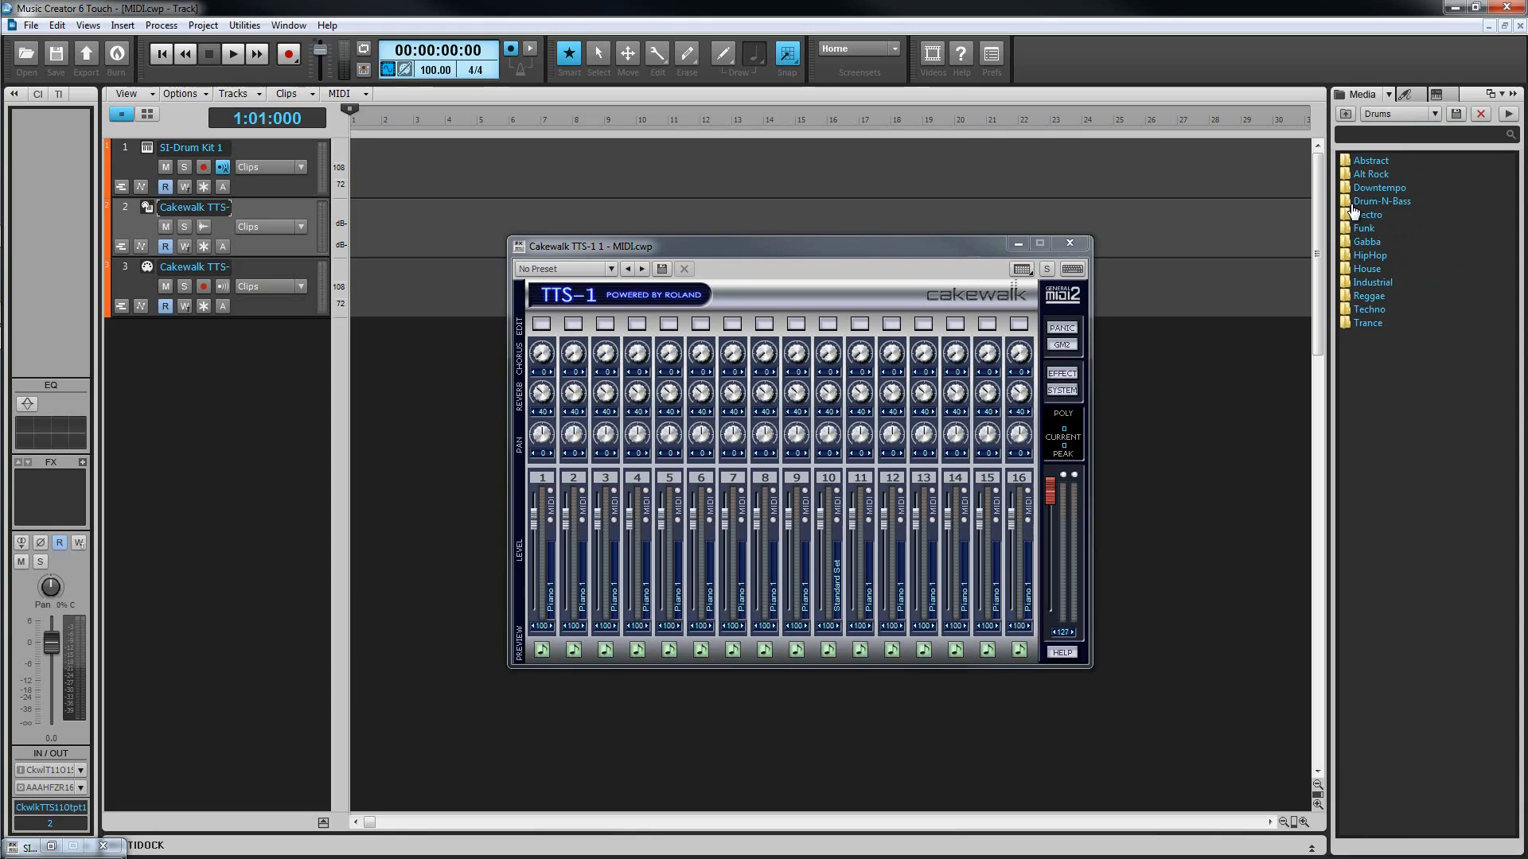
{"action": "double_click", "coordinate": [1350, 202]}
{"action": "left_click_drag", "start_coordinate": [1357, 165], "coordinate": [365, 188]}
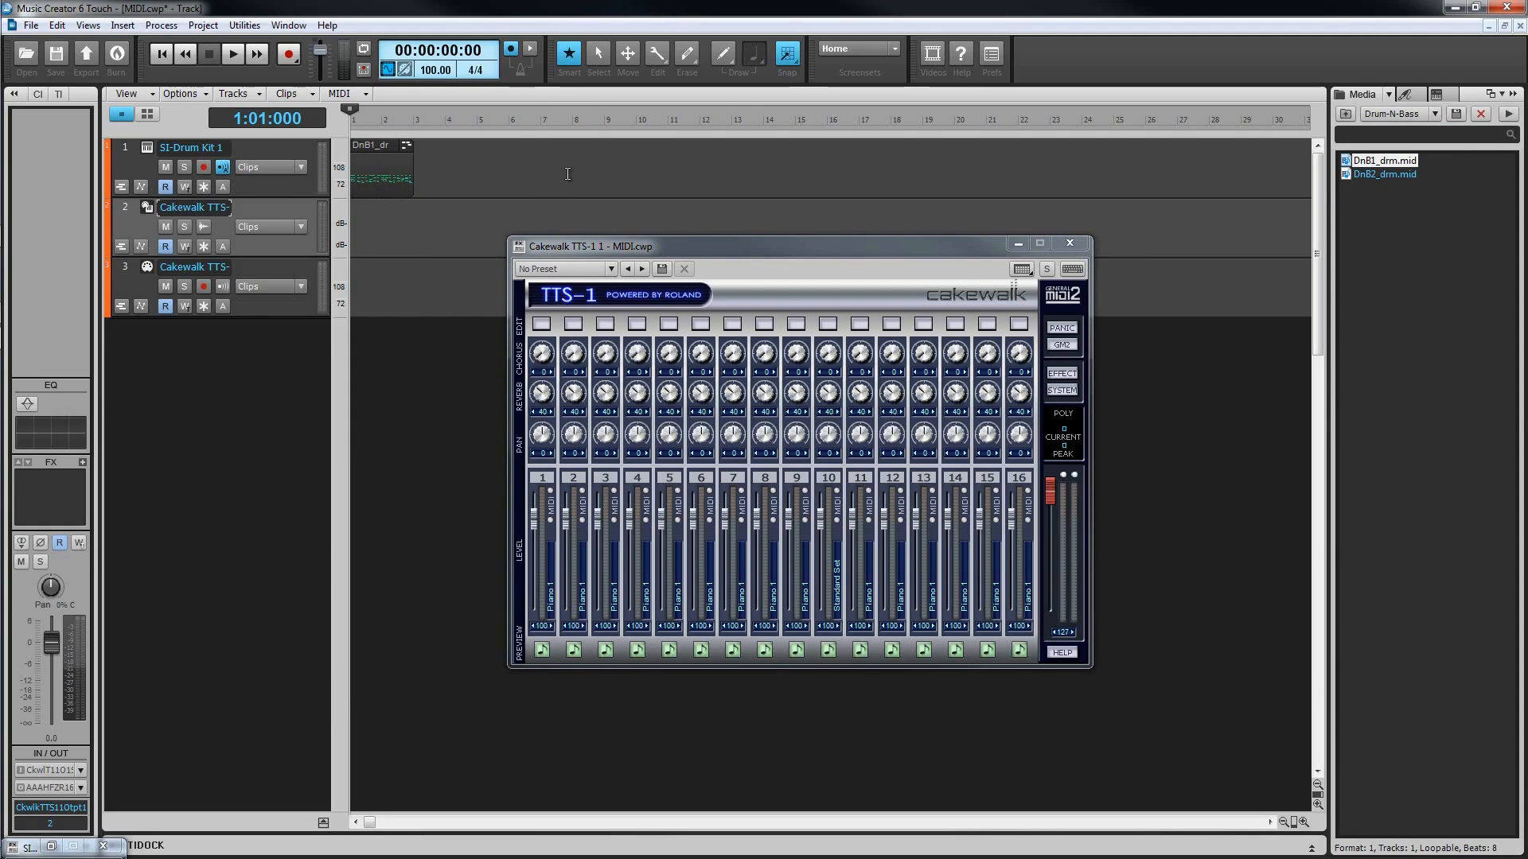
Step: Enlarge the Cakewalk TTS-1 MIDI track's height and show the full set of track controls
{"action": "left_click", "coordinate": [282, 306]}
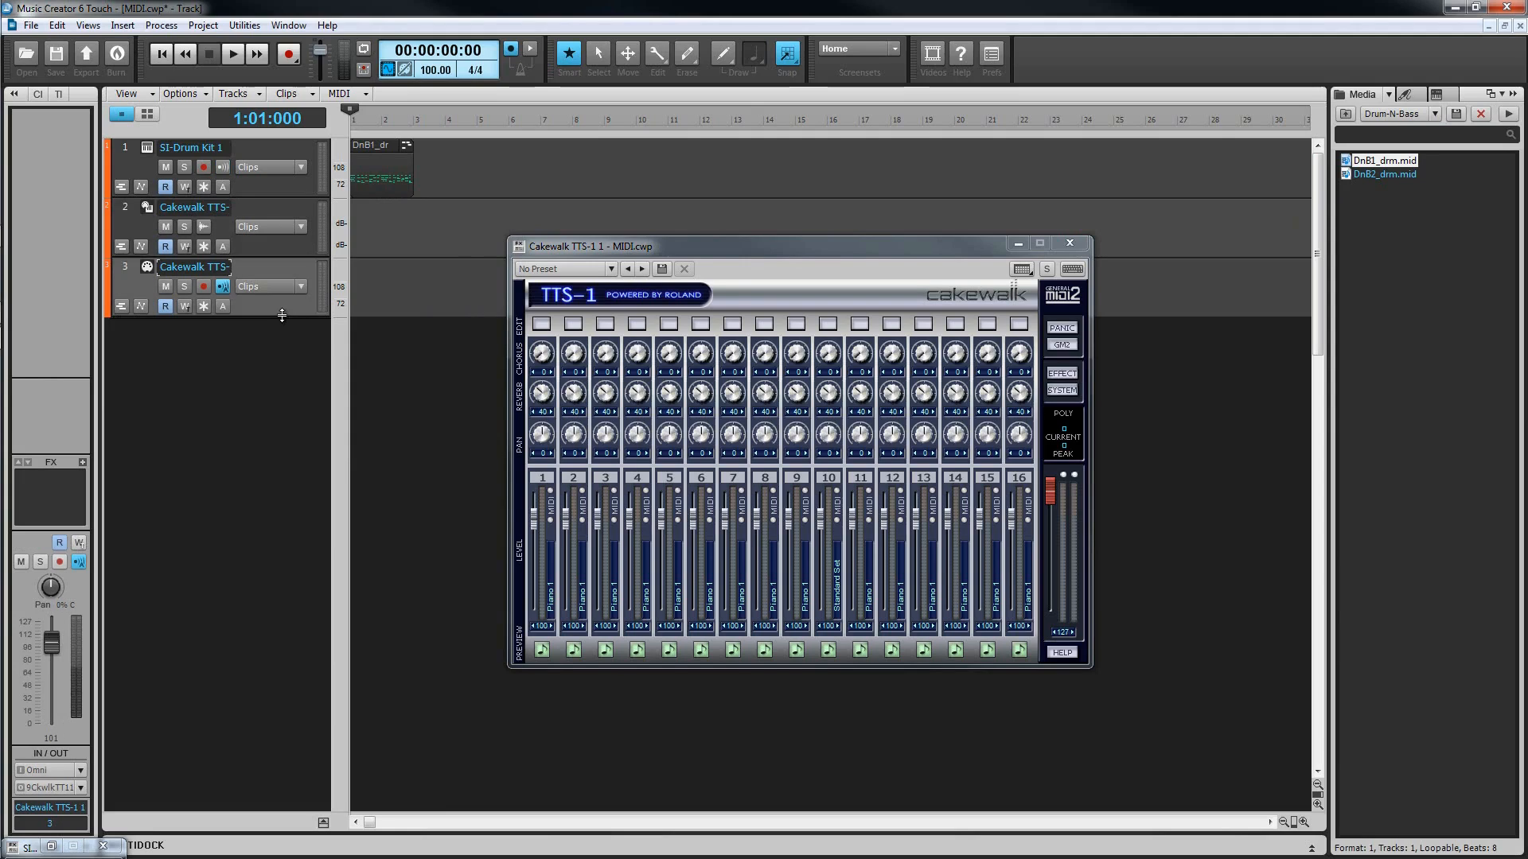
{"action": "left_click_drag", "start_coordinate": [282, 316], "coordinate": [288, 354]}
{"action": "left_click_drag", "start_coordinate": [305, 445], "coordinate": [305, 499]}
{"action": "left_click", "coordinate": [148, 116]}
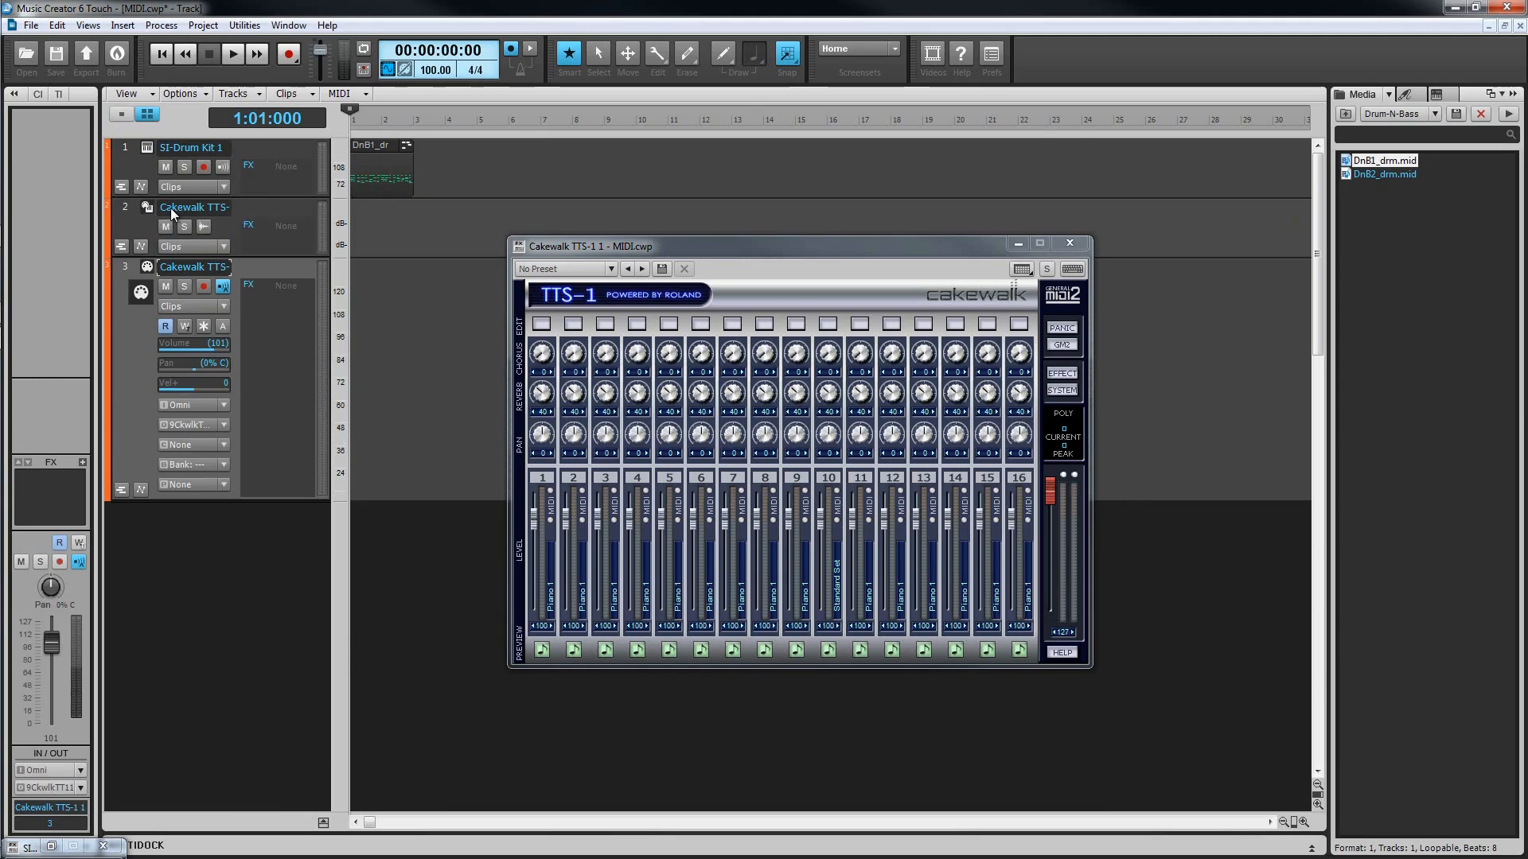
Step: Set the TTS-1 MIDI track's input to PCR Keyboard, MIDI Omni, and review its available outputs
{"action": "left_click", "coordinate": [226, 405]}
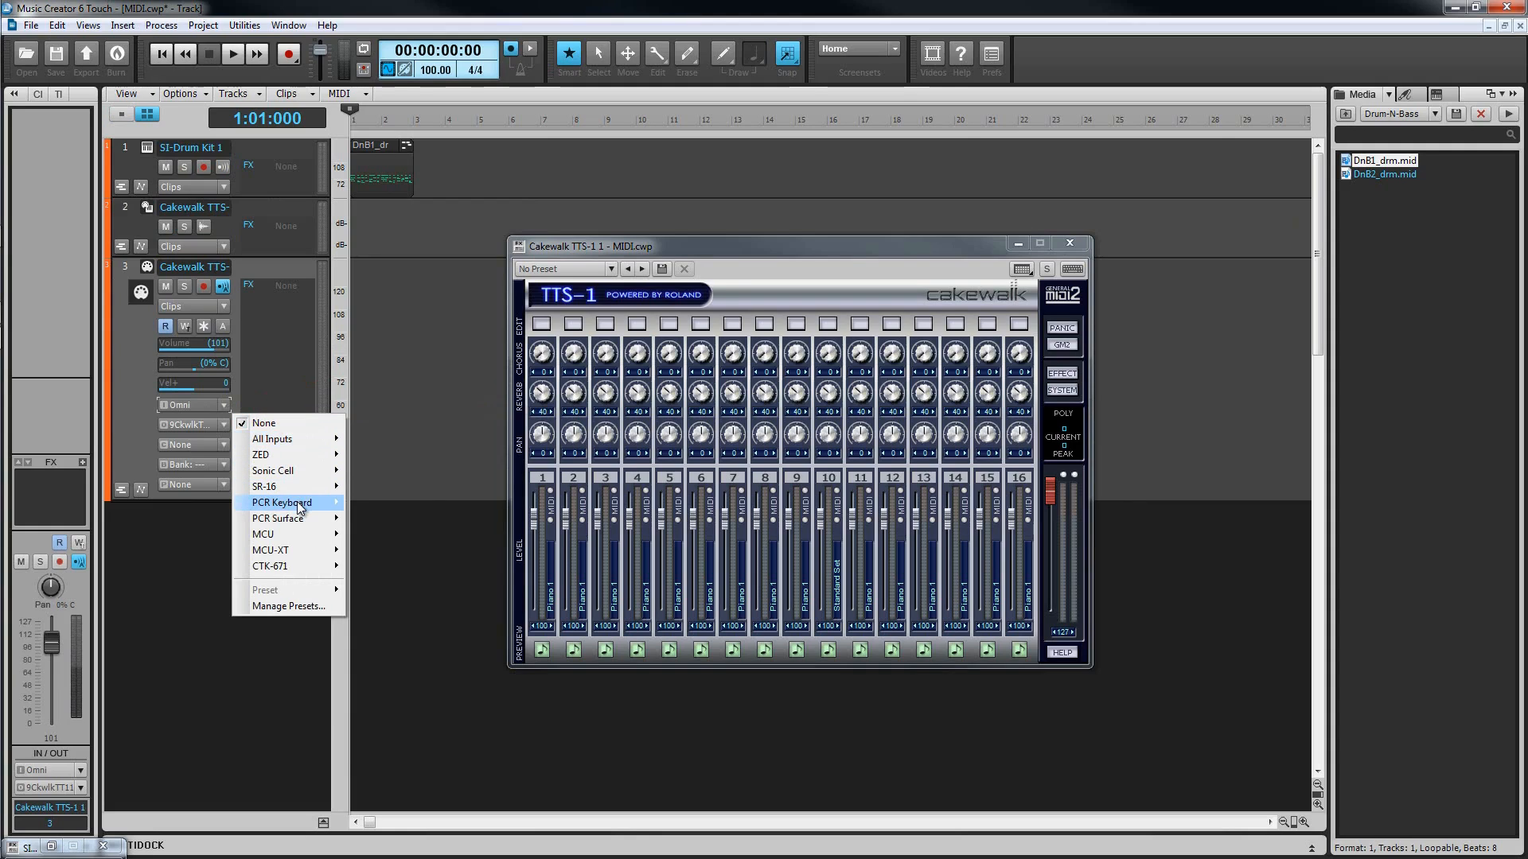
{"action": "mouse_move", "coordinate": [296, 503]}
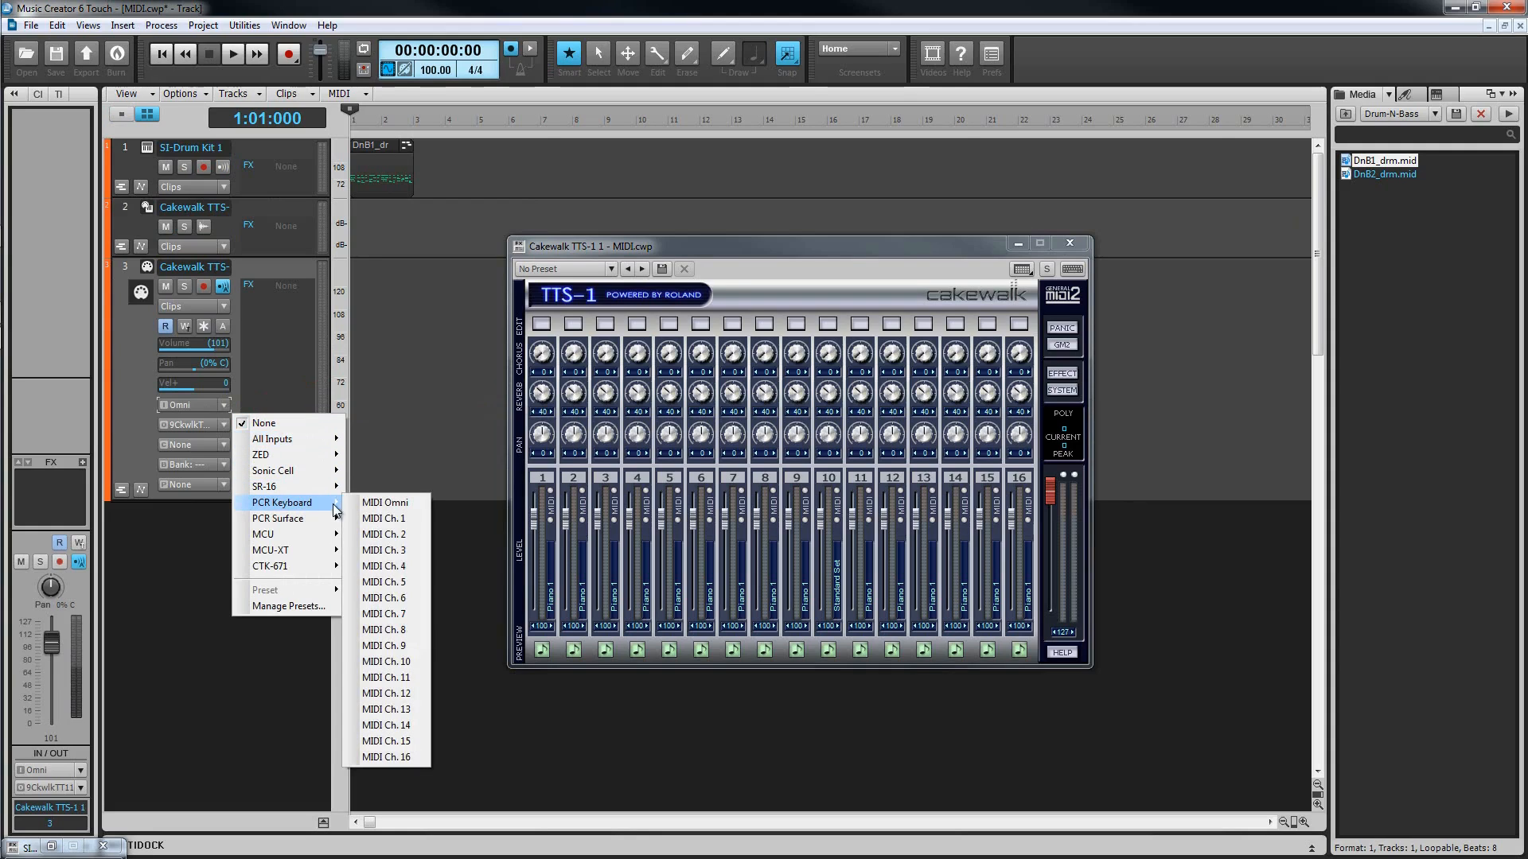
{"action": "left_click", "coordinate": [379, 503]}
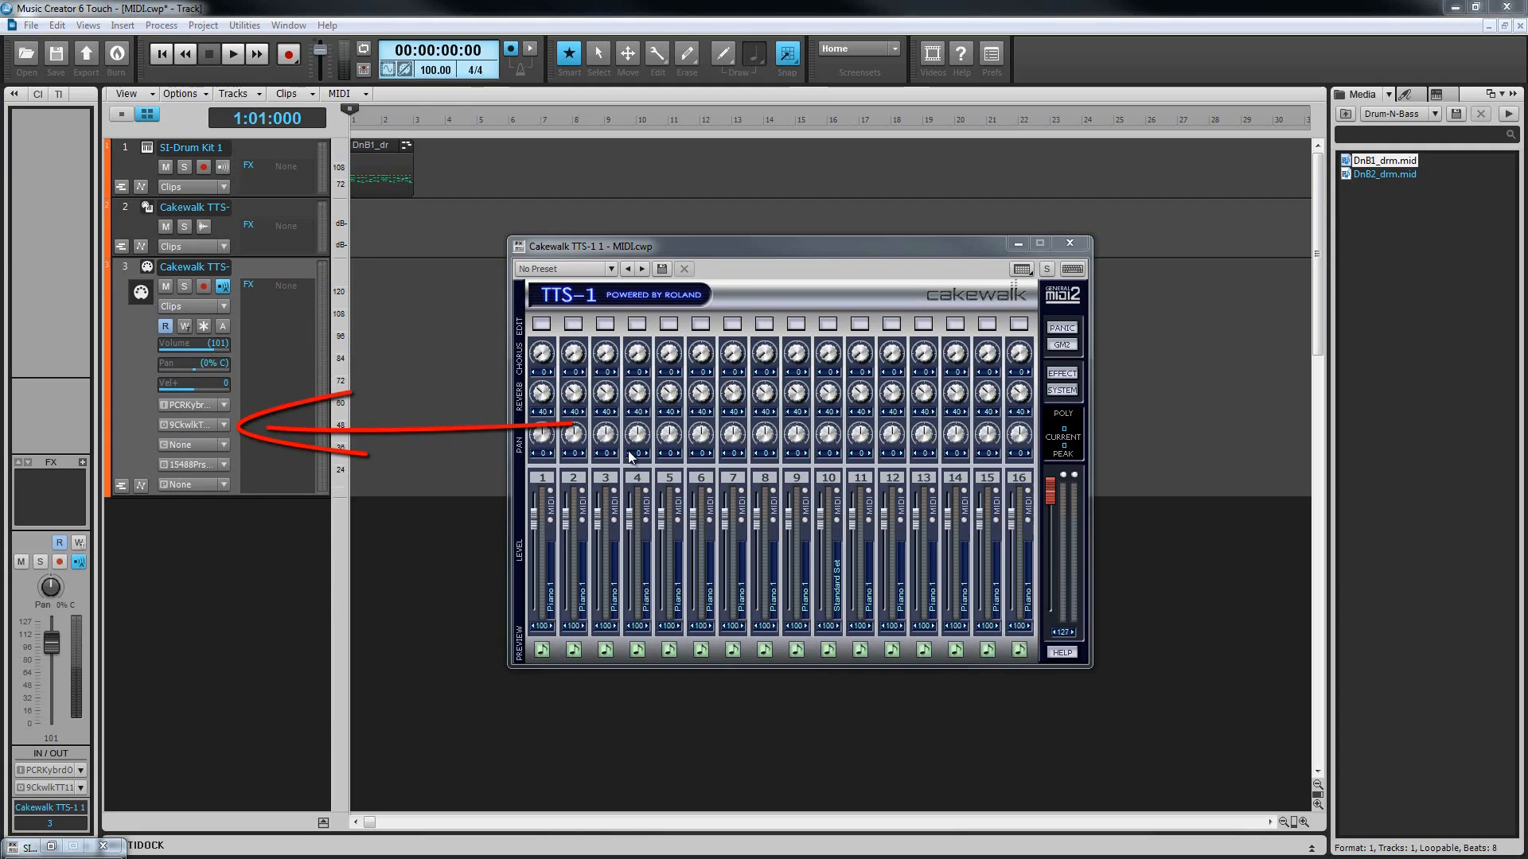
{"action": "left_click", "coordinate": [224, 425]}
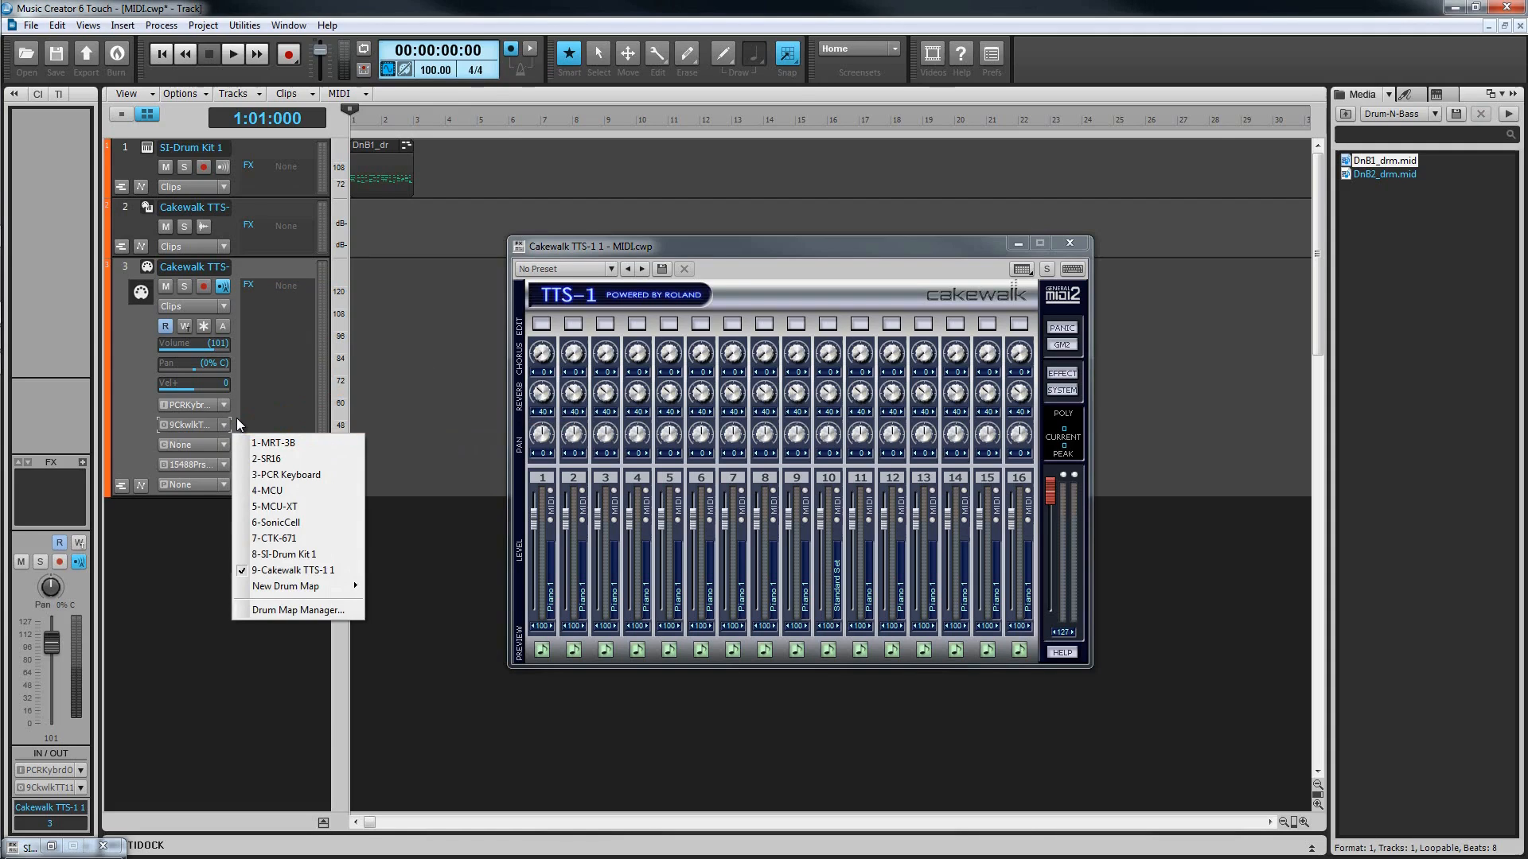
{"action": "left_click", "coordinate": [236, 417]}
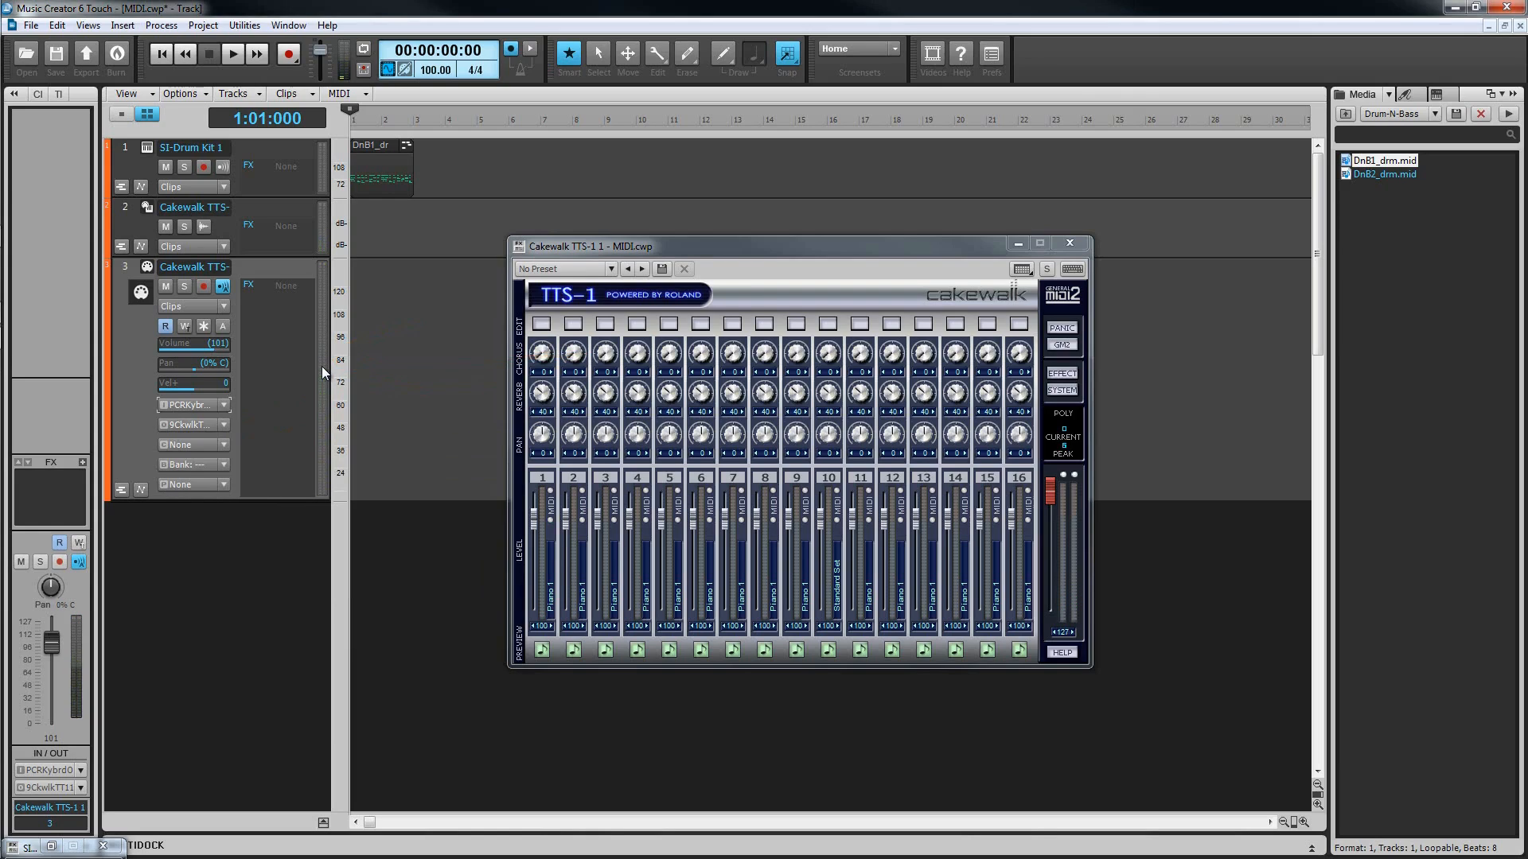
Step: Set the TTS-1 MIDI track to channel 1, bank 15488-Preset Normal 0 and patch Organ 1
{"action": "left_click", "coordinate": [223, 447]}
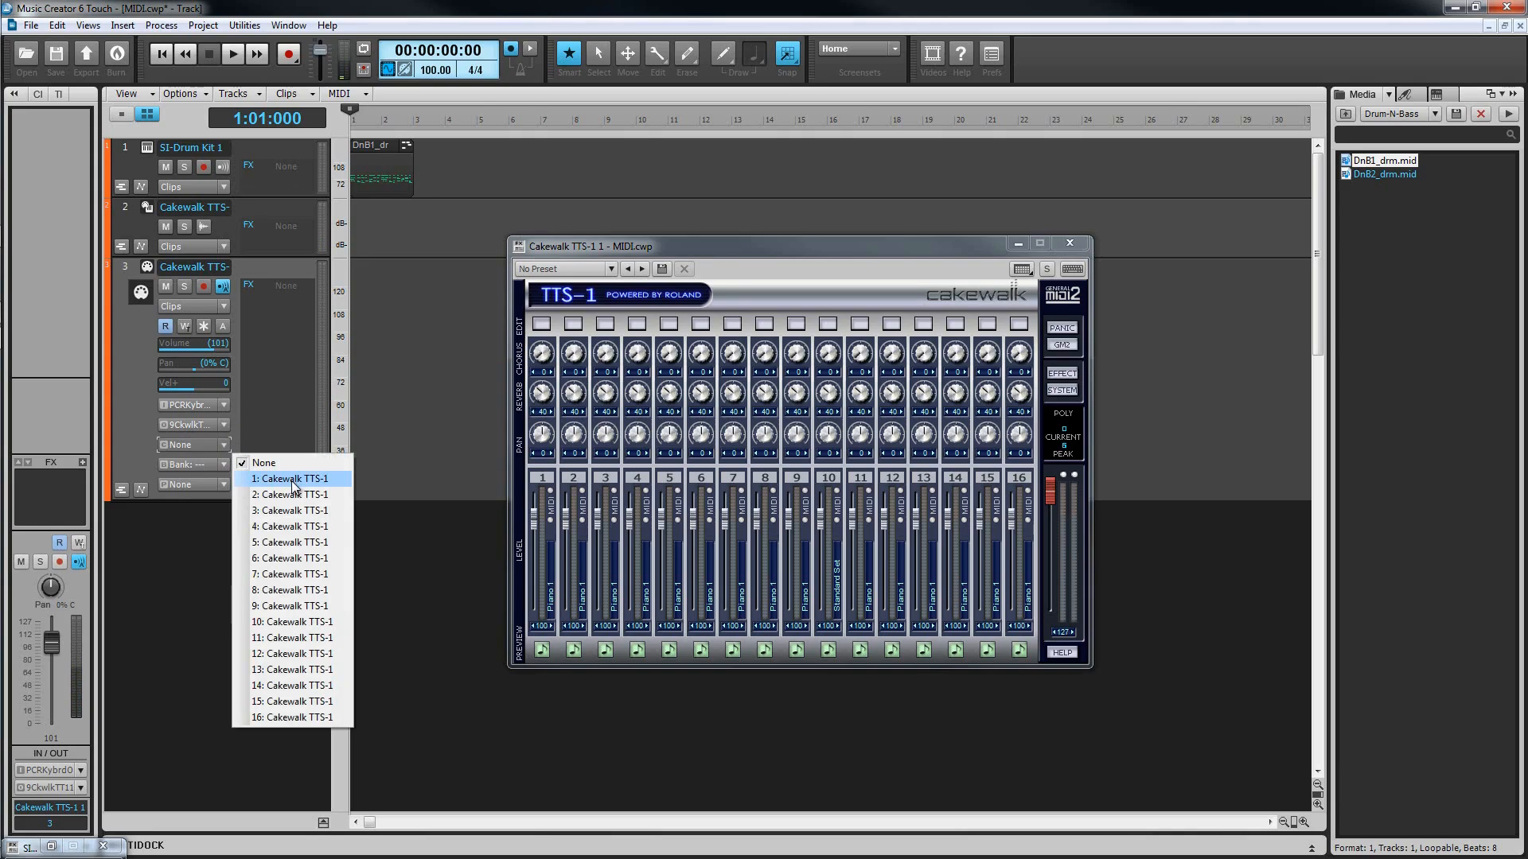
{"action": "left_click", "coordinate": [293, 480]}
{"action": "left_click", "coordinate": [227, 463]}
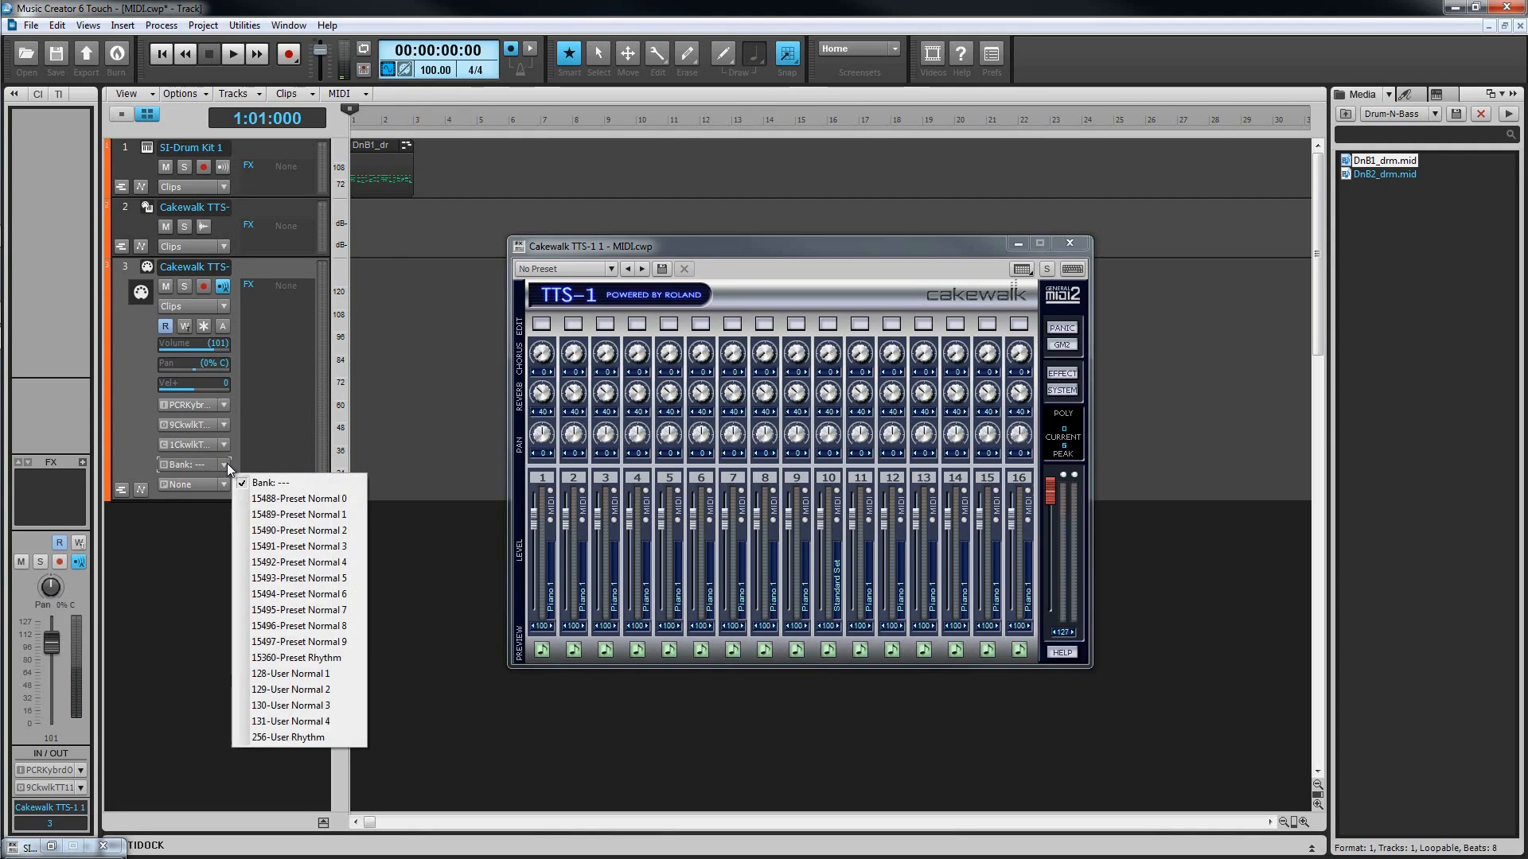
{"action": "left_click", "coordinate": [285, 498]}
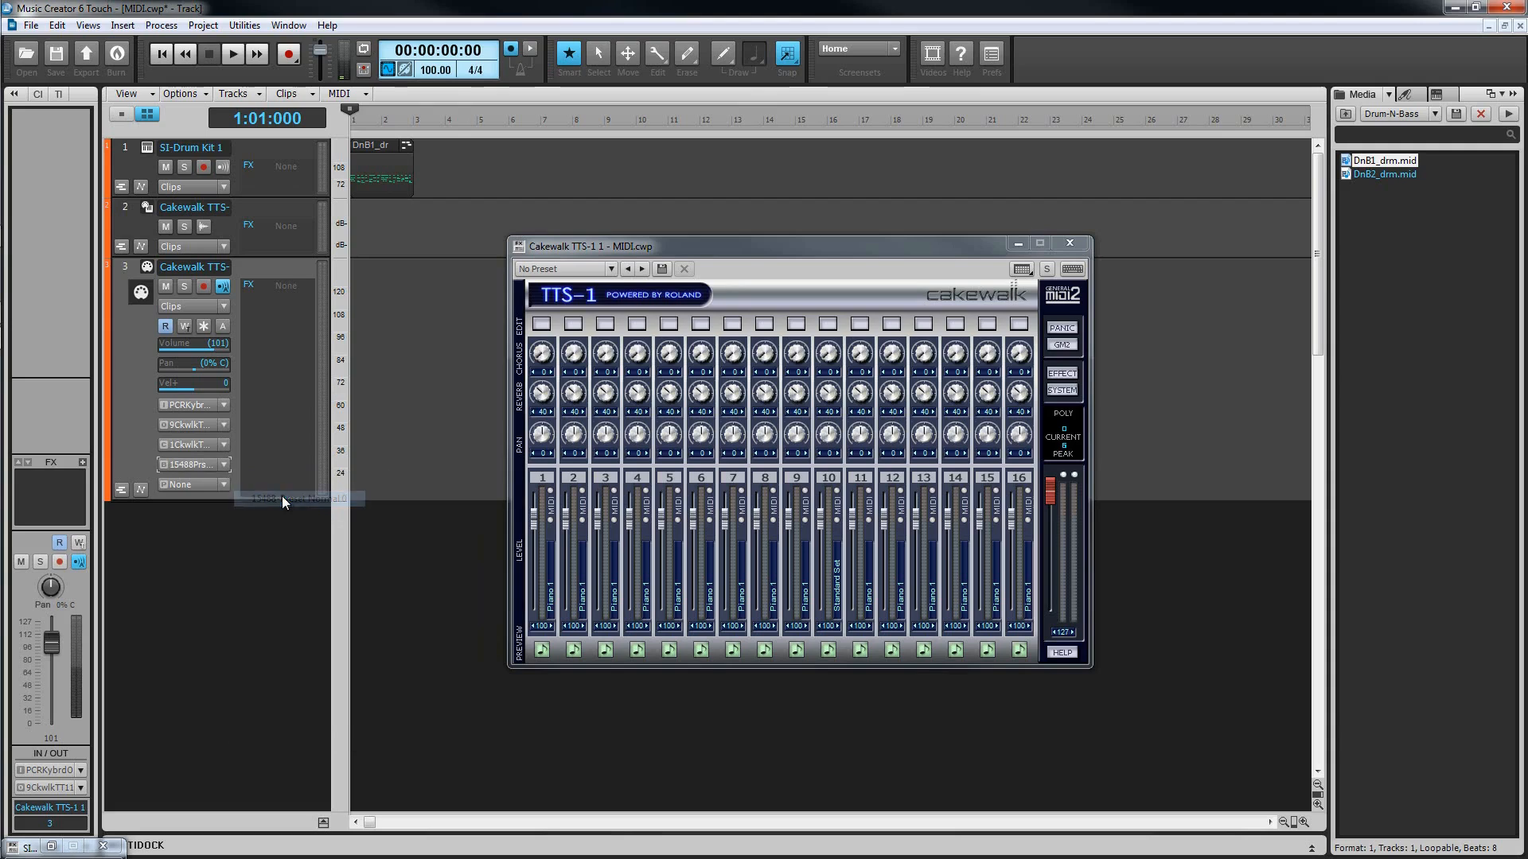
{"action": "left_click", "coordinate": [224, 485]}
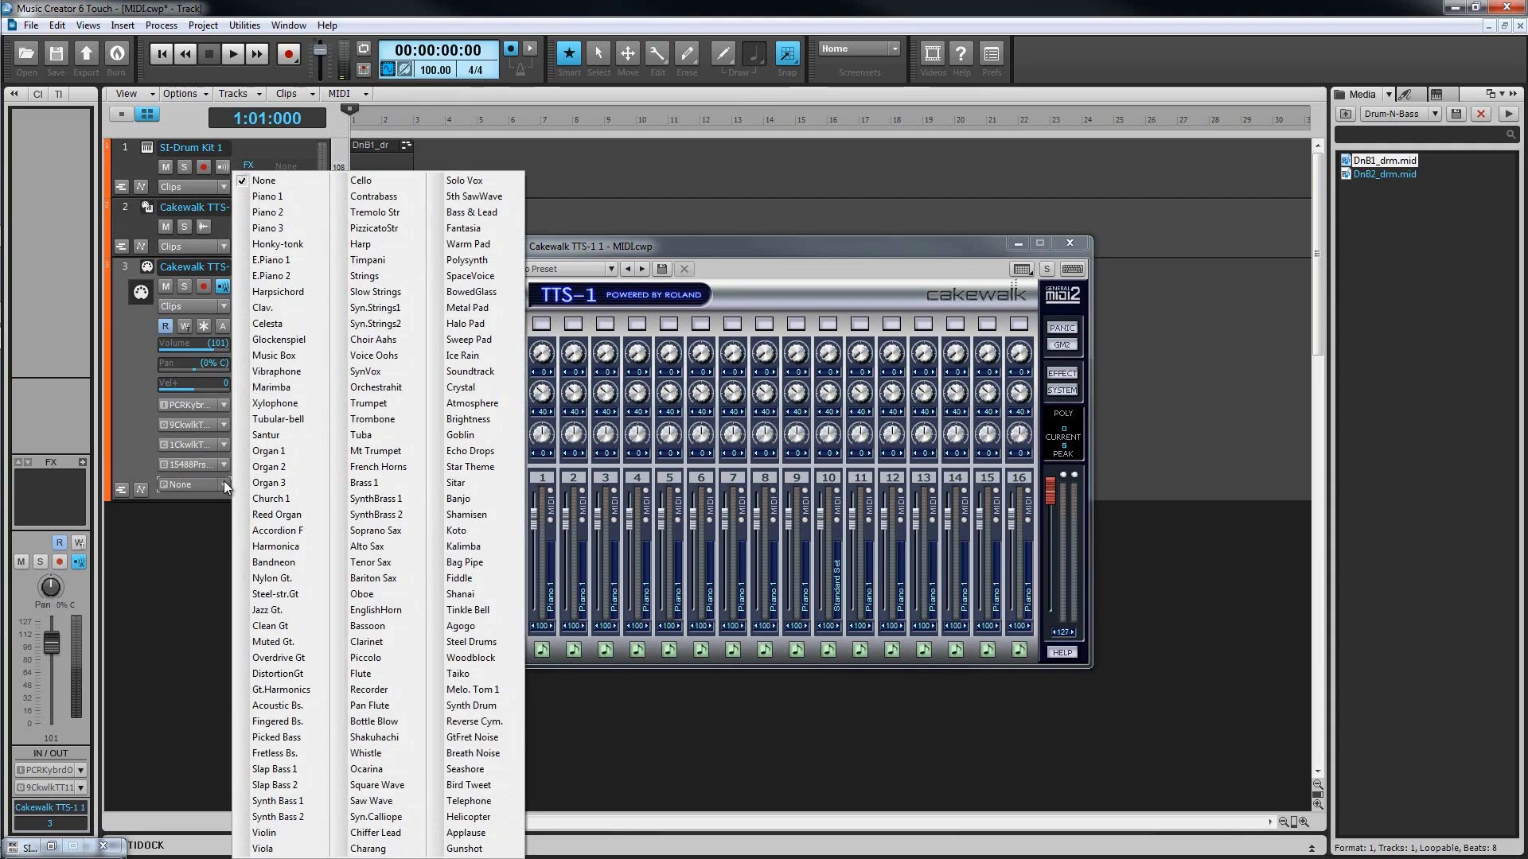
{"action": "left_click", "coordinate": [270, 451]}
Step: View the preset sounds for TTS-1 channel 1, and open and close the SI-Drum Kit interface from its track
{"action": "right_click", "coordinate": [553, 579]}
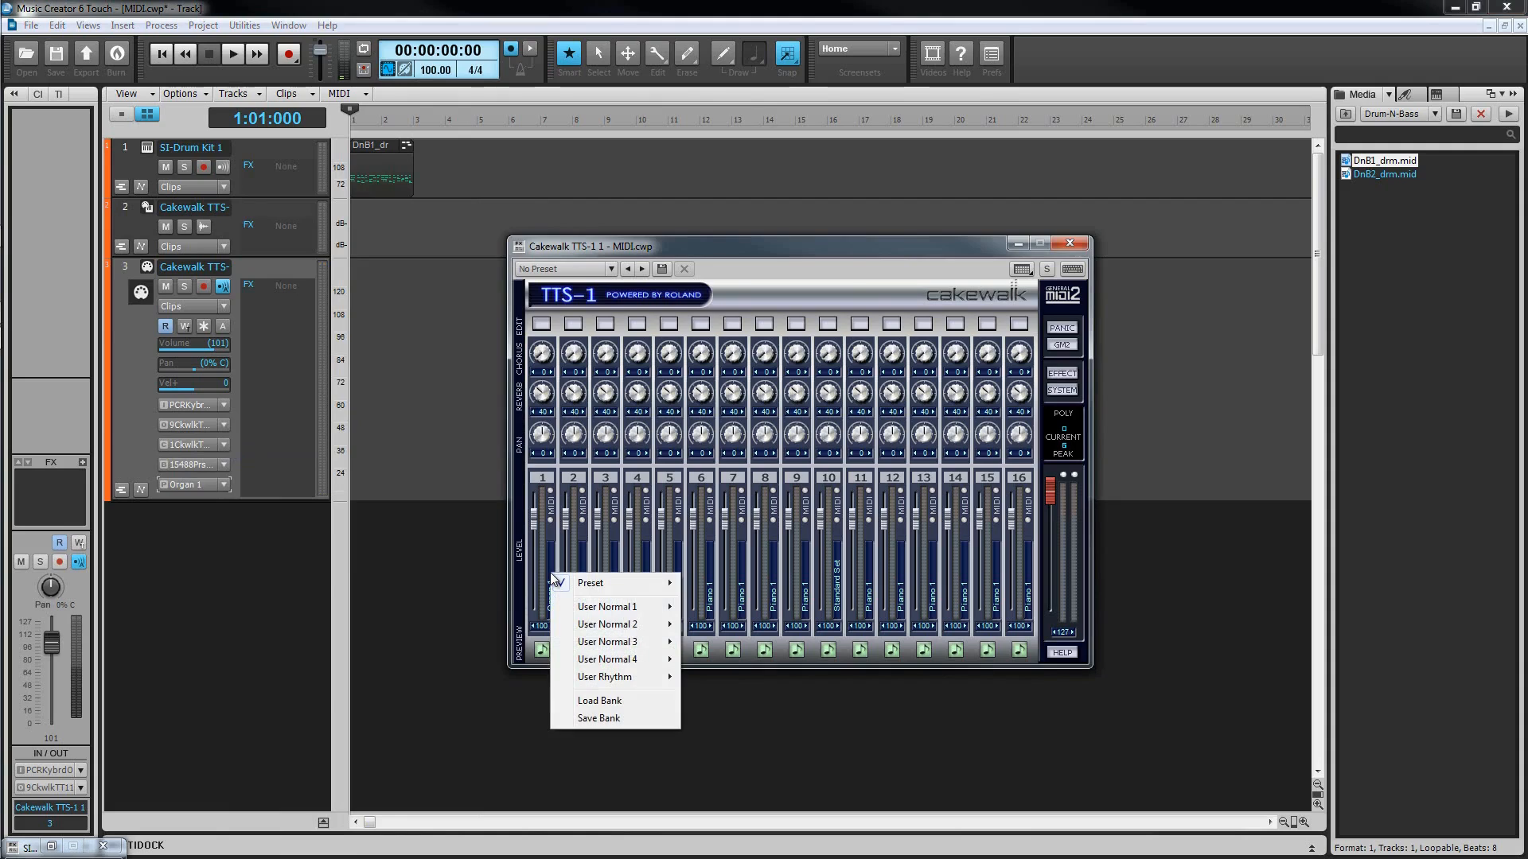
{"action": "mouse_move", "coordinate": [565, 584]}
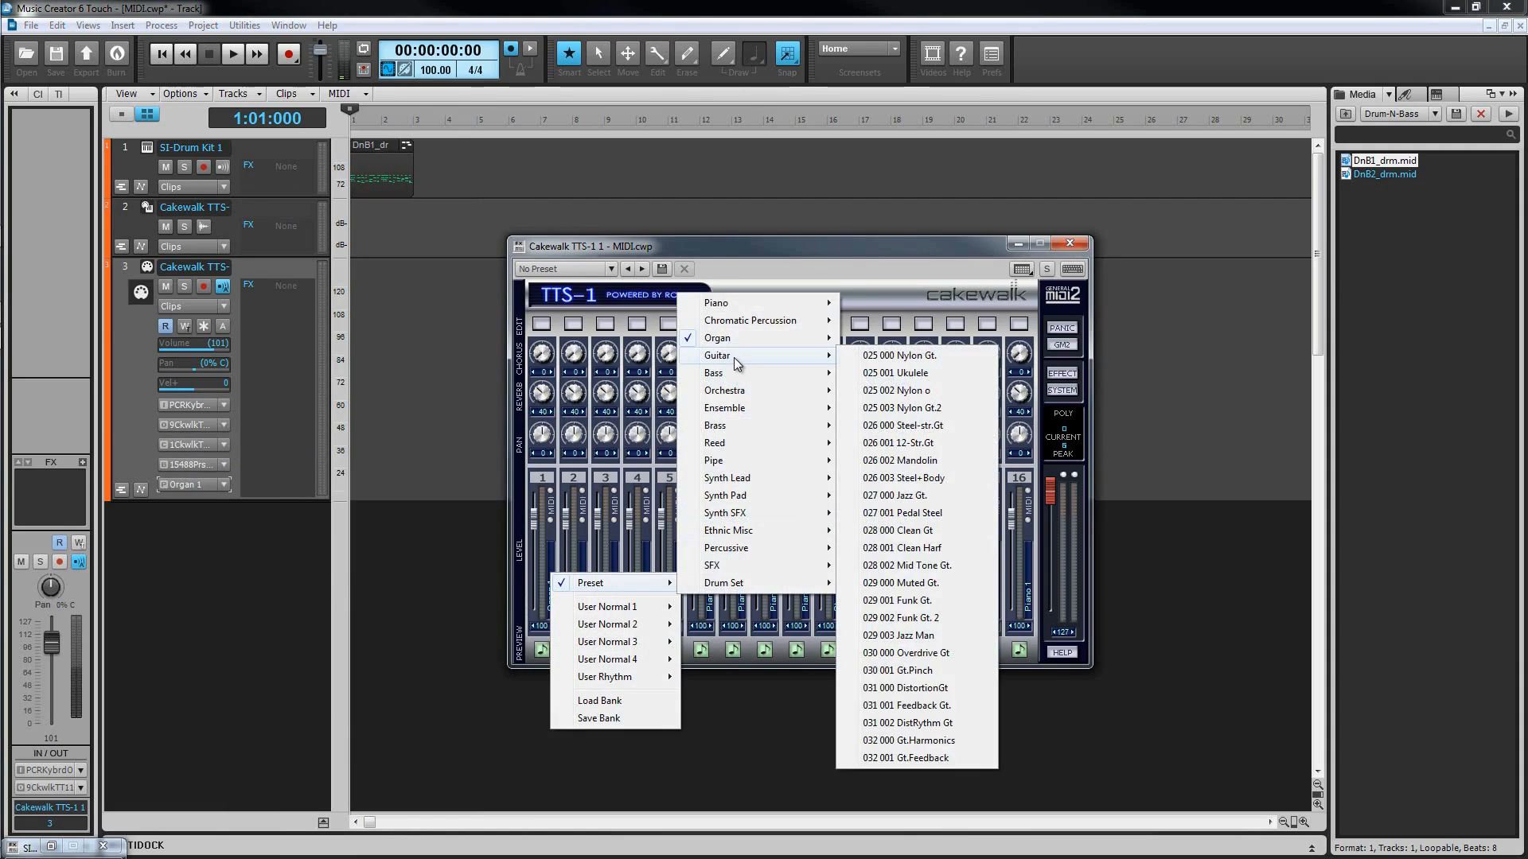
{"action": "left_click", "coordinate": [747, 240]}
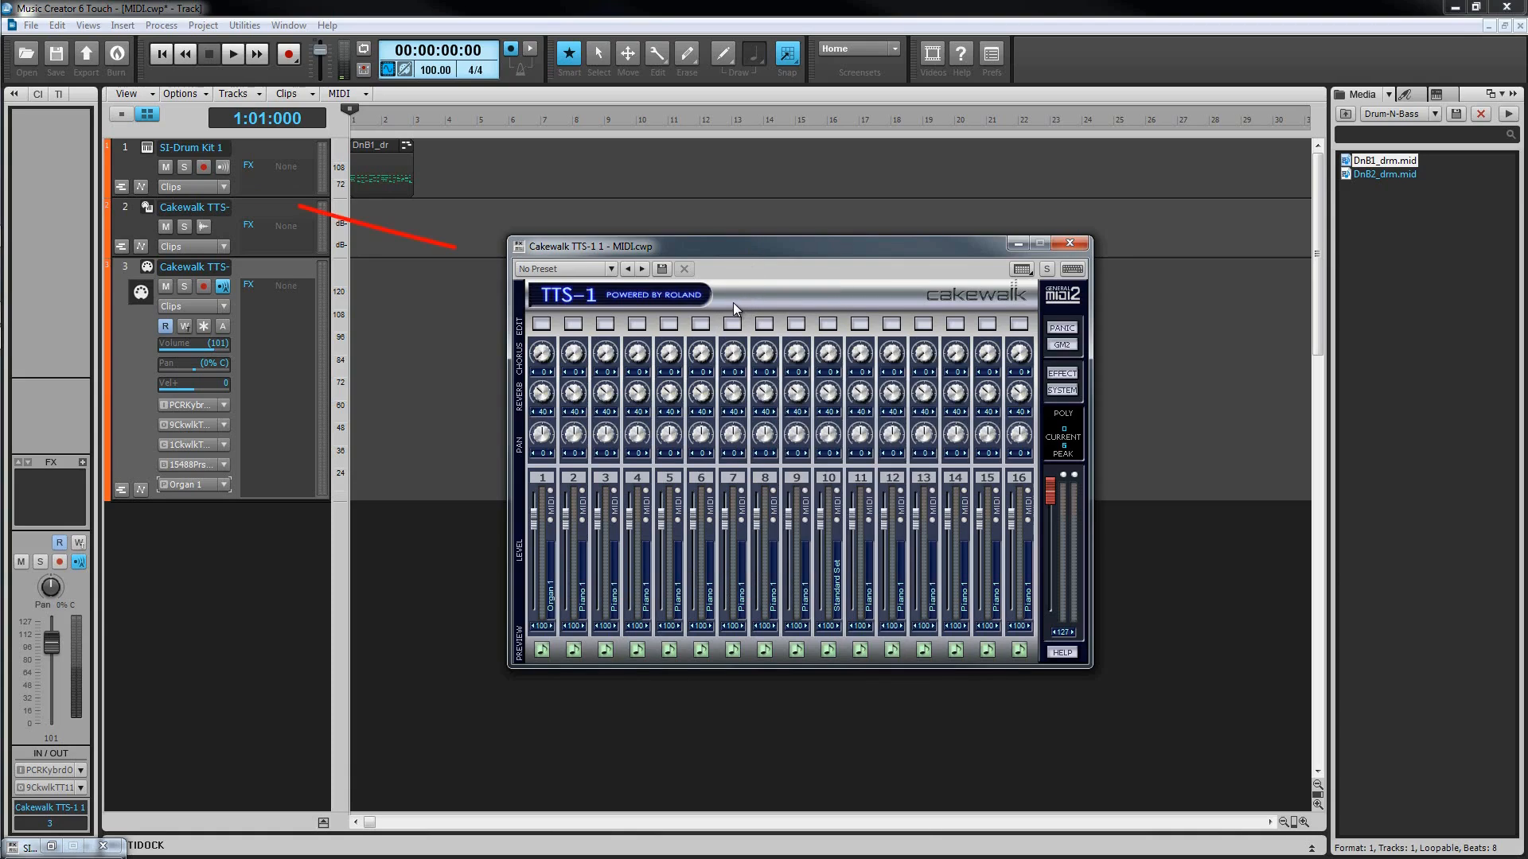
{"action": "left_click", "coordinate": [146, 150]}
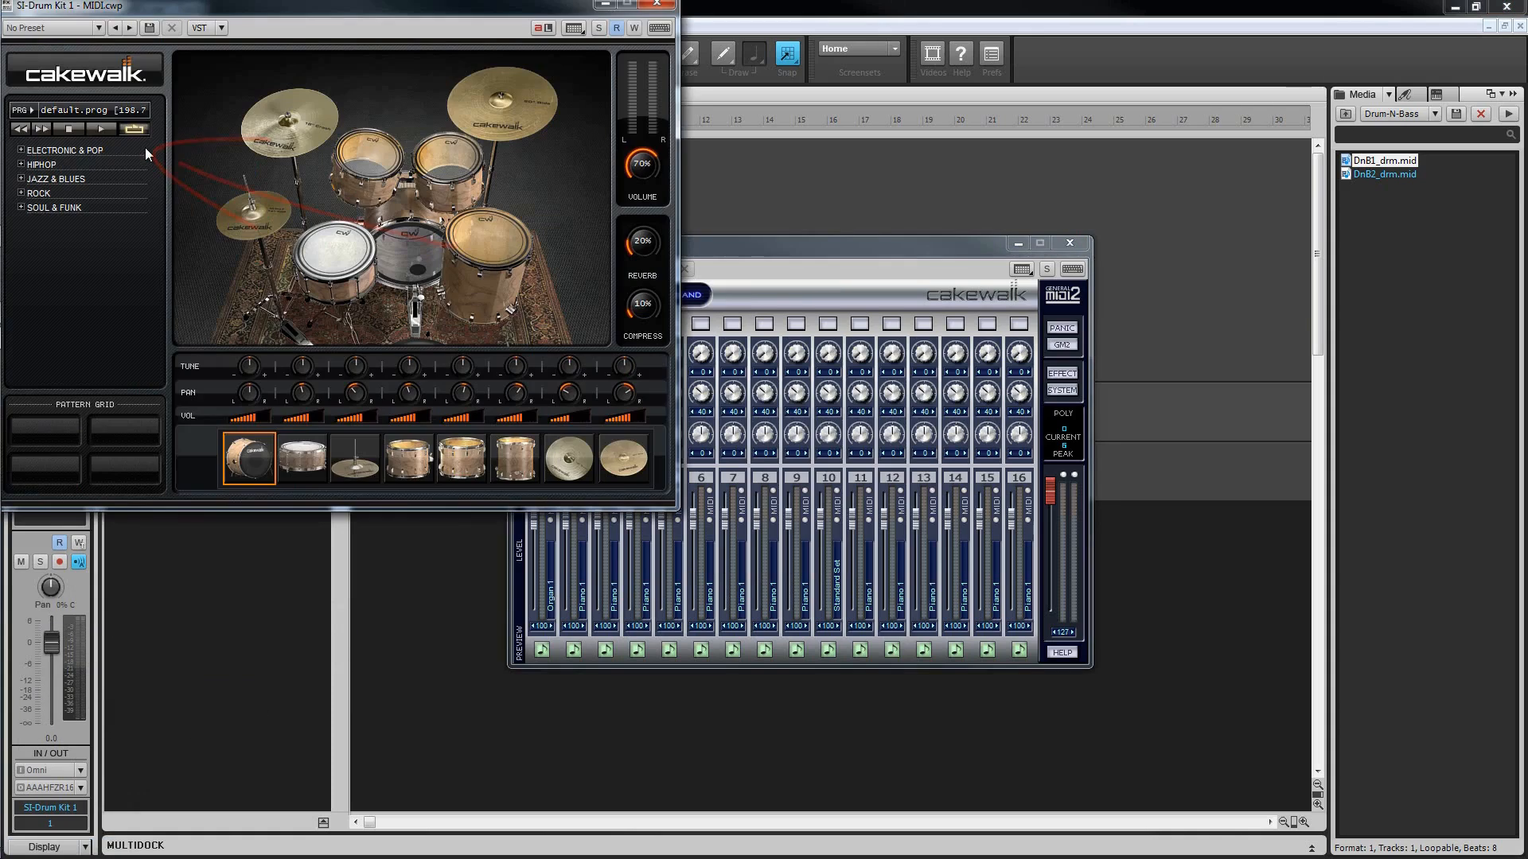
{"action": "left_click", "coordinate": [657, 3]}
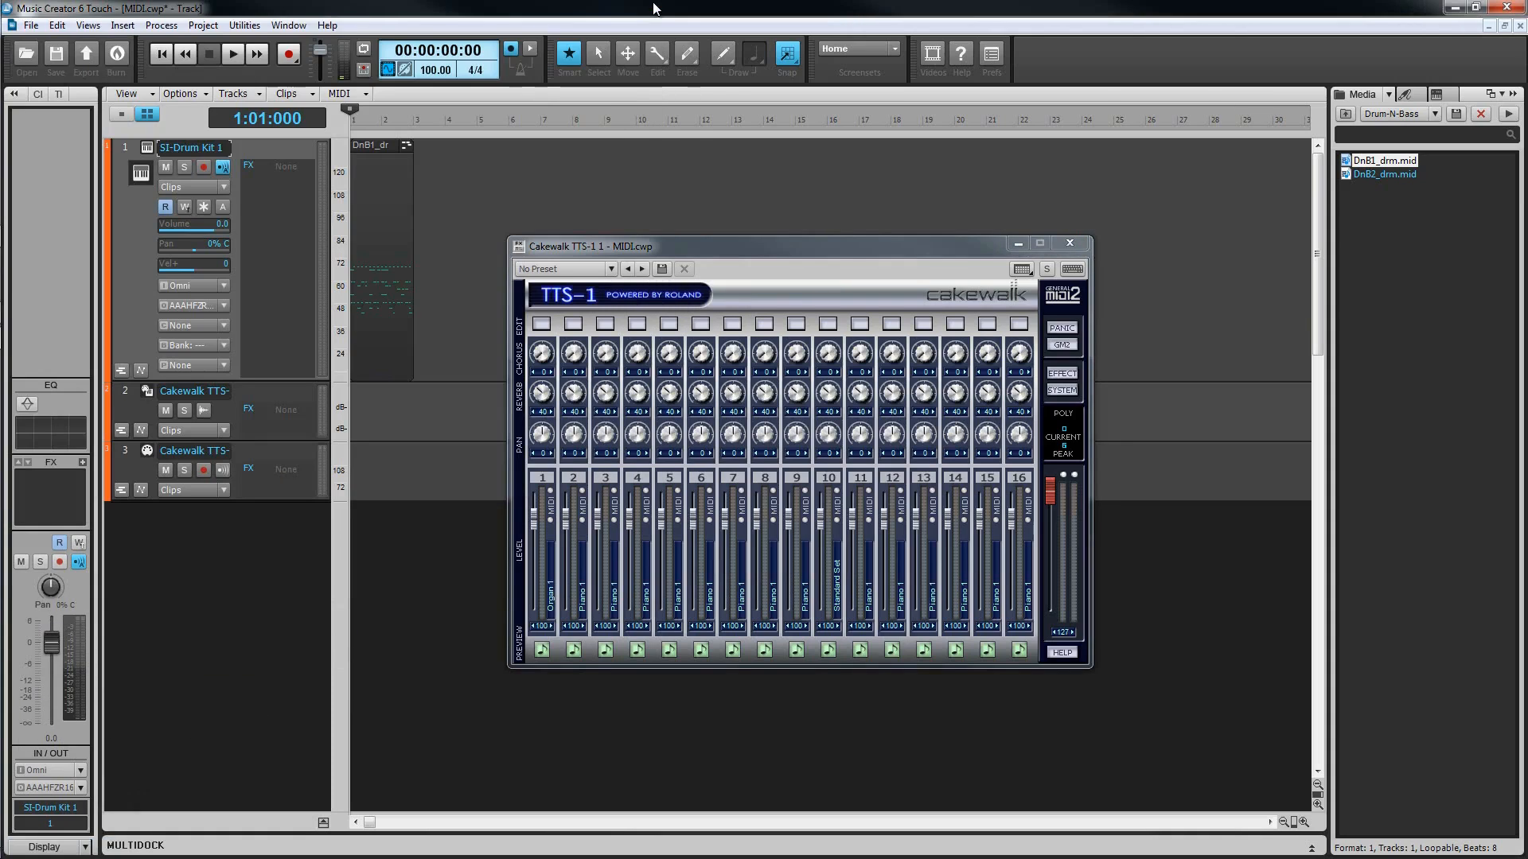
Step: Mute the SI-Drum Kit track and arm the TTS-1 MIDI track for recording
{"action": "left_click", "coordinate": [122, 469]}
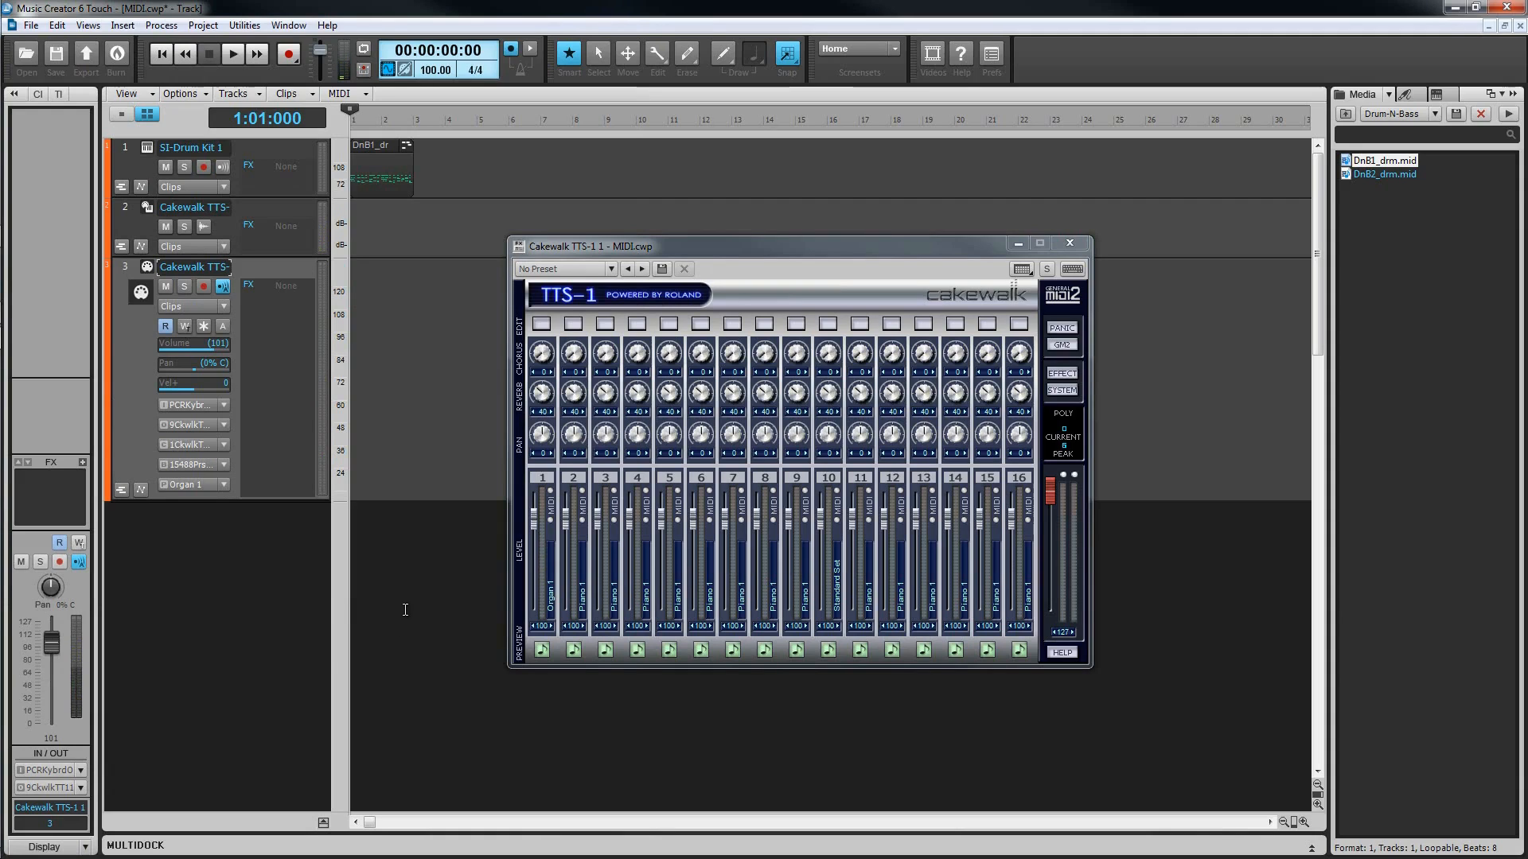
{"action": "left_click", "coordinate": [164, 166]}
{"action": "left_click", "coordinate": [205, 287]}
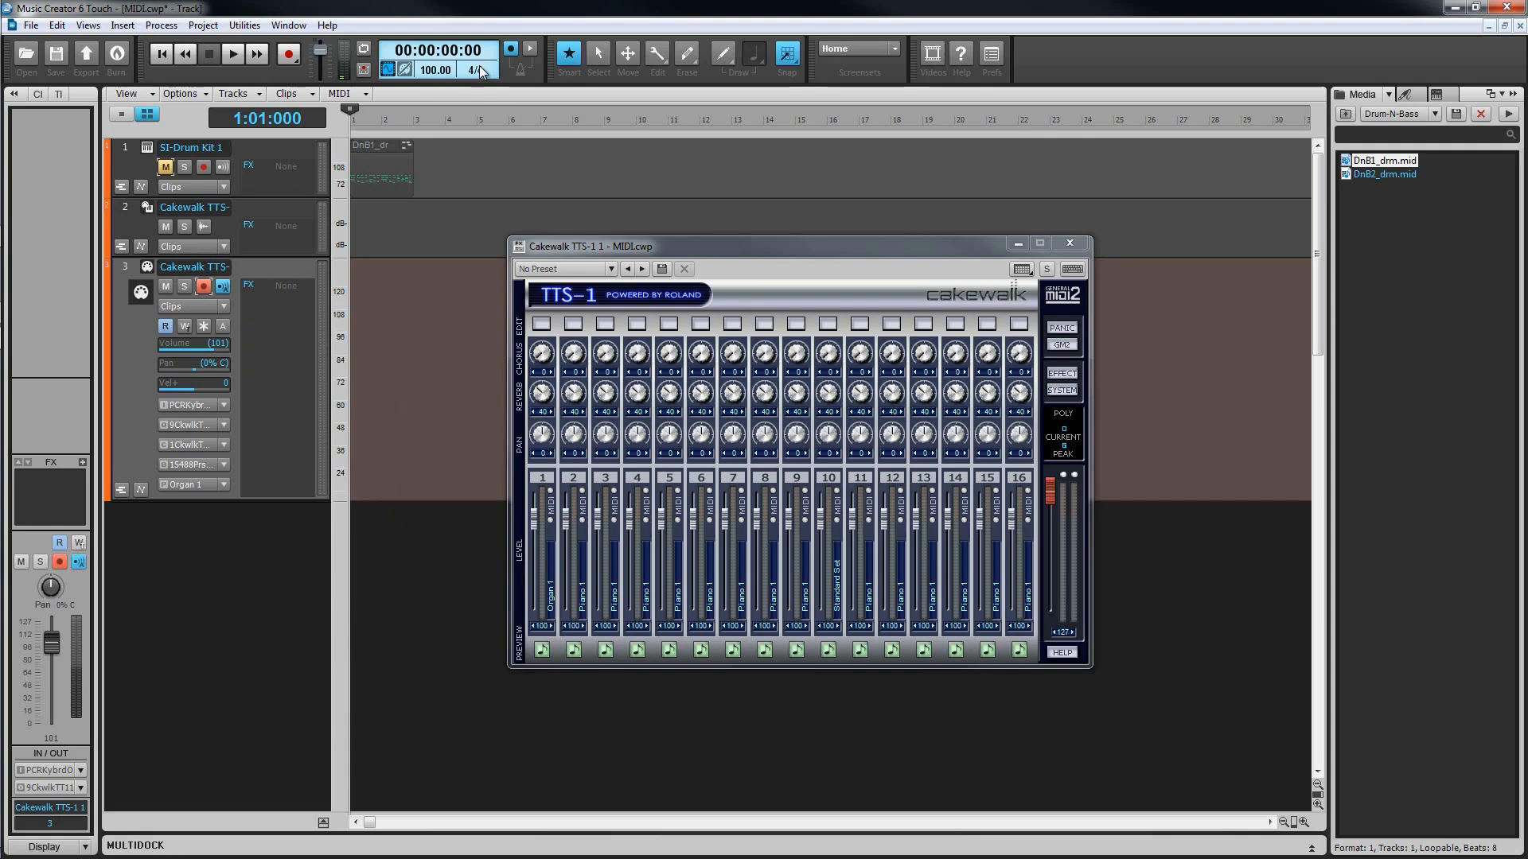
Step: Review the metronome settings and record an organ part on the TTS-1 MIDI track from the project start
{"action": "right_click", "coordinate": [510, 52]}
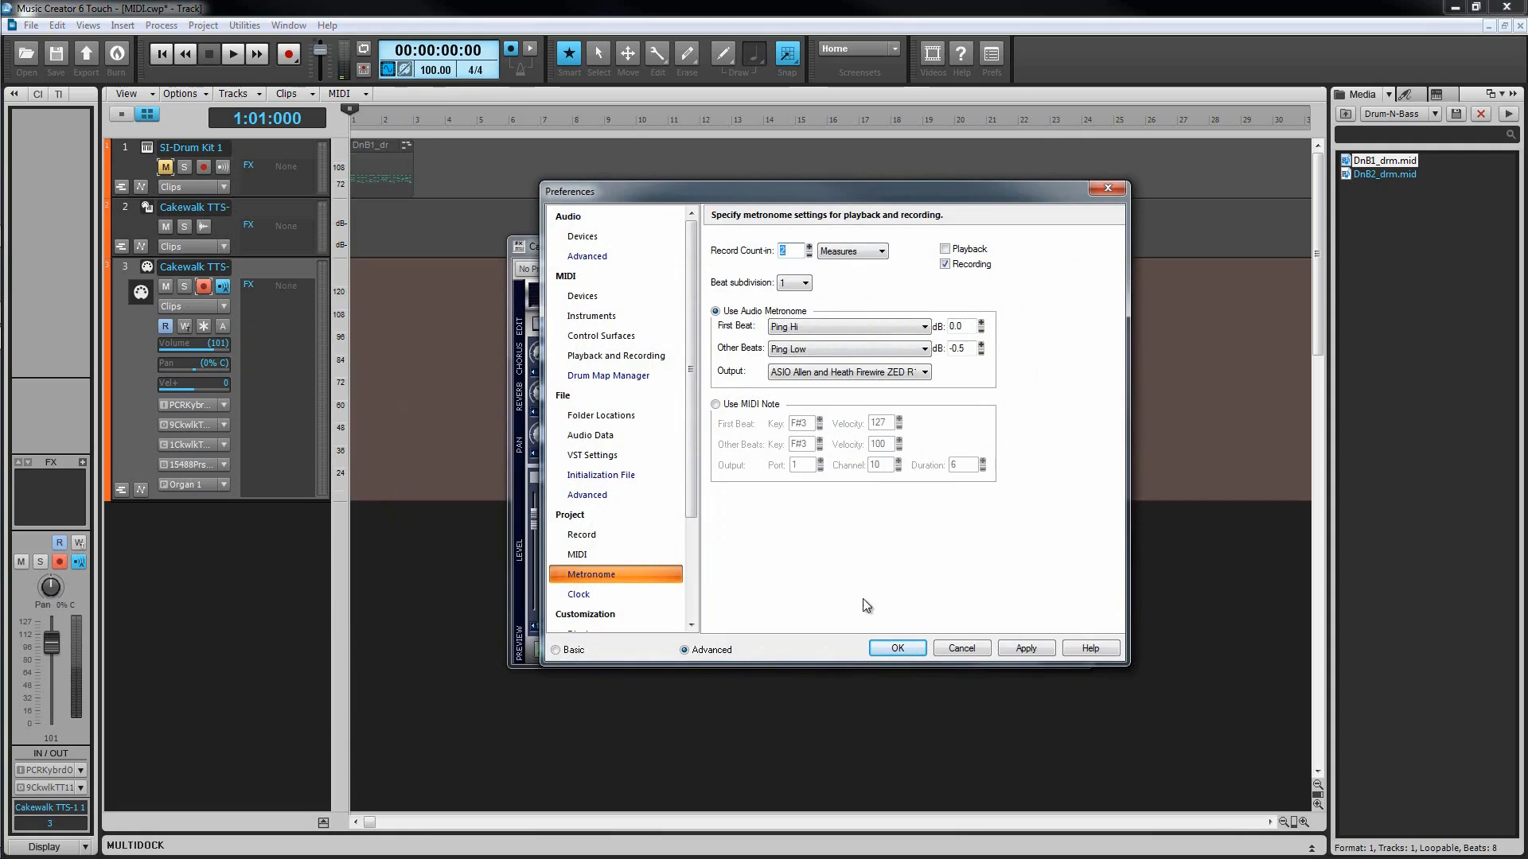
{"action": "left_click", "coordinate": [892, 649]}
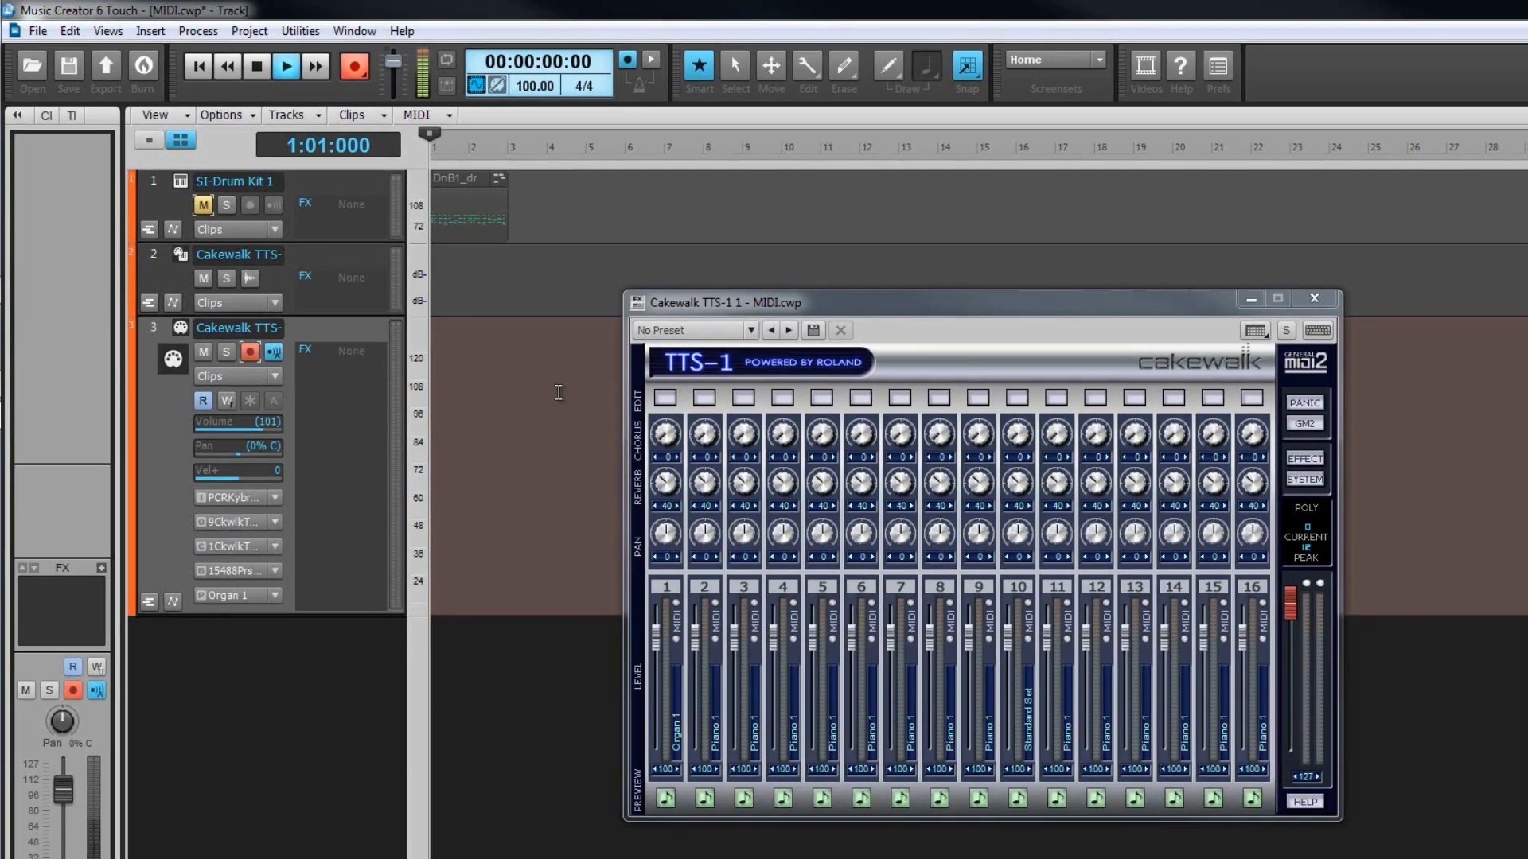
{"action": "key", "text": "space"}
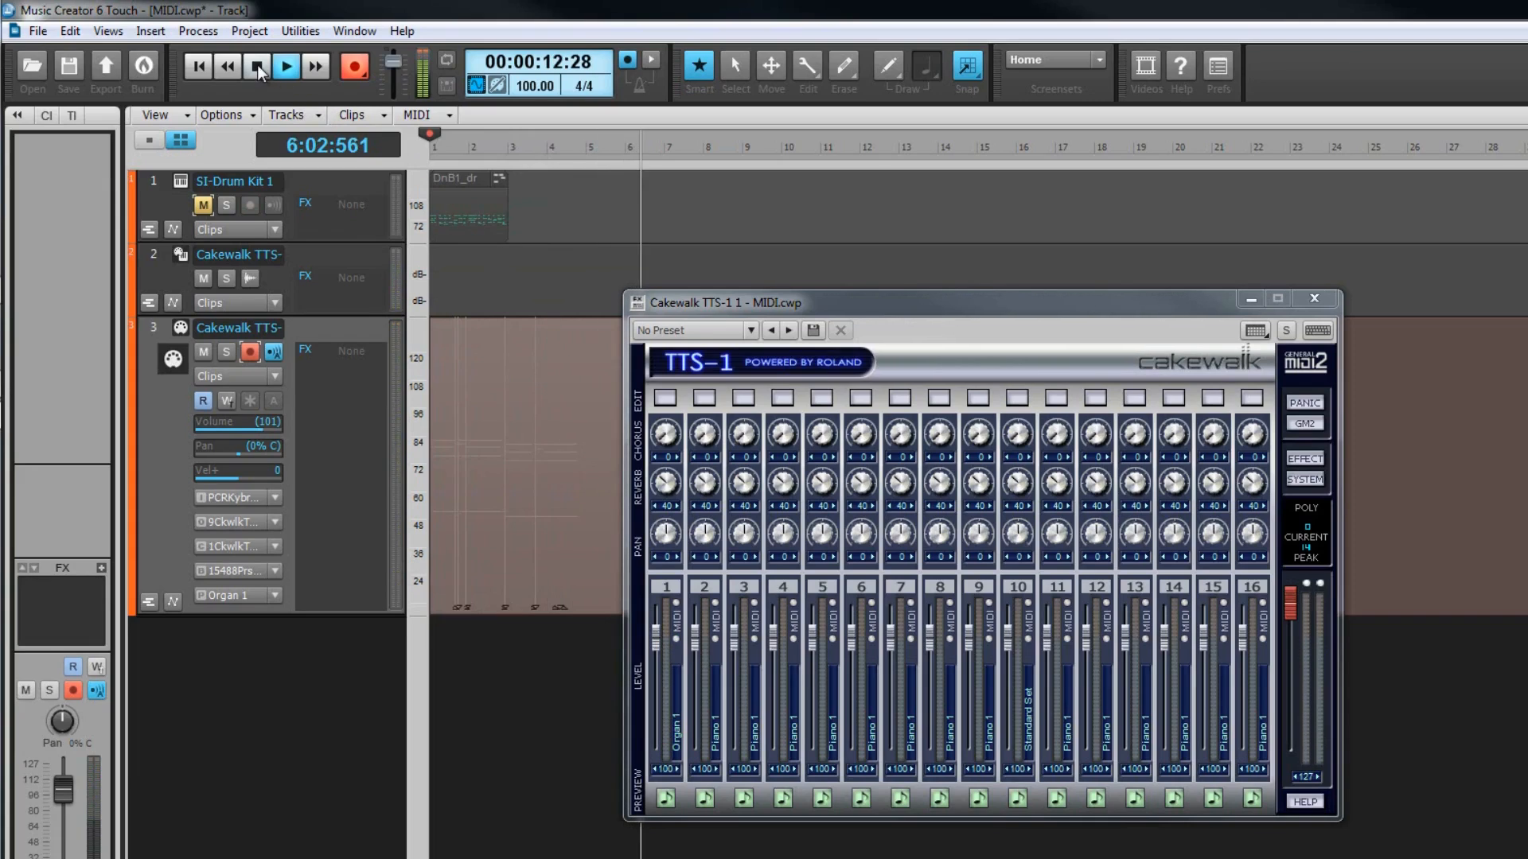
{"action": "key", "text": "space"}
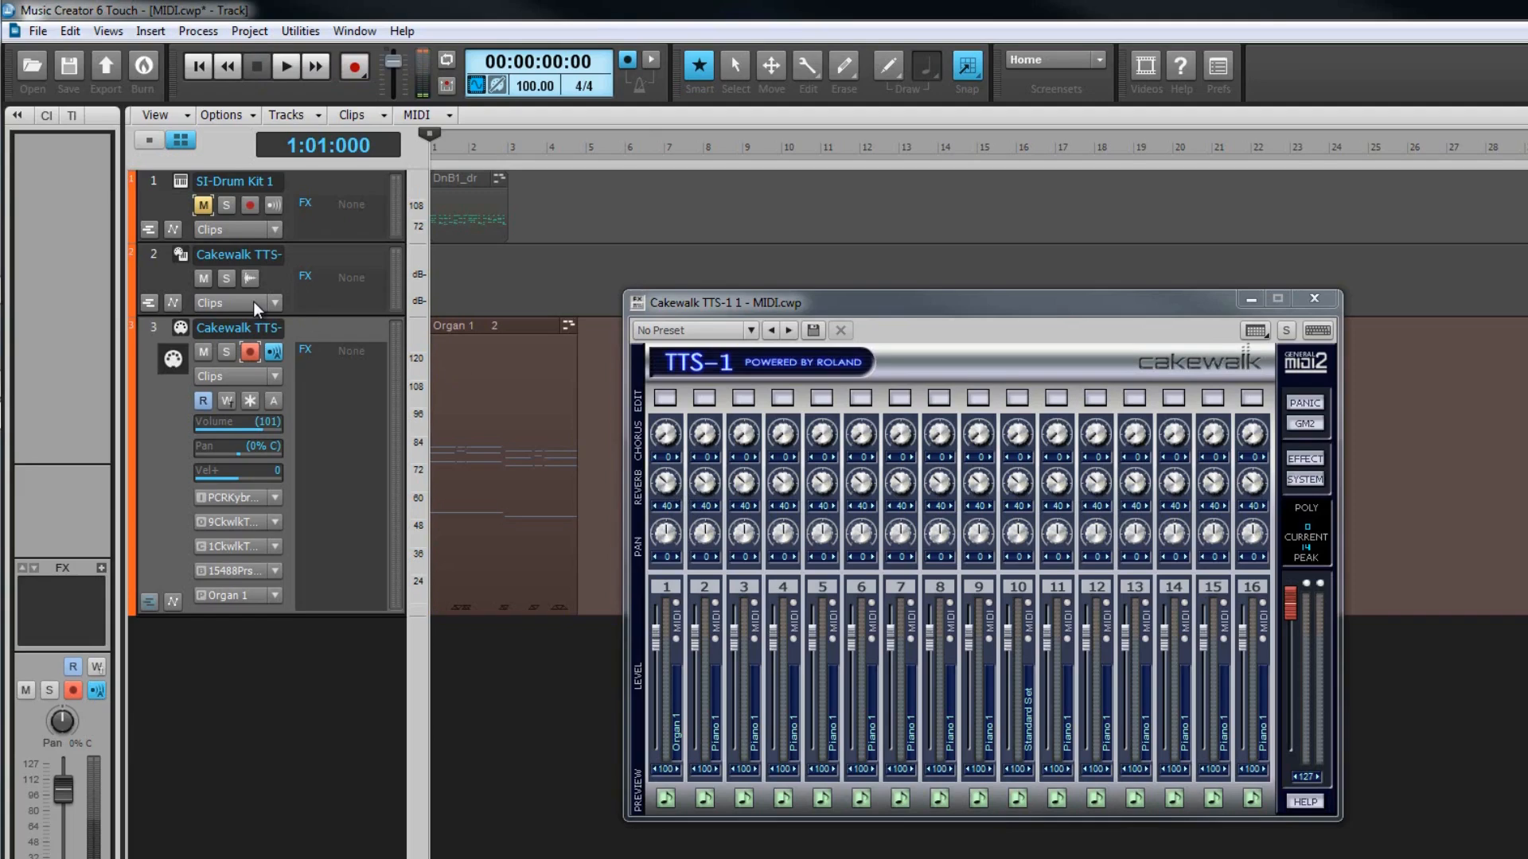
Step: Enable the waveform preview on the TTS-1 audio track and play back the recorded organ clip
{"action": "left_click", "coordinate": [248, 281]}
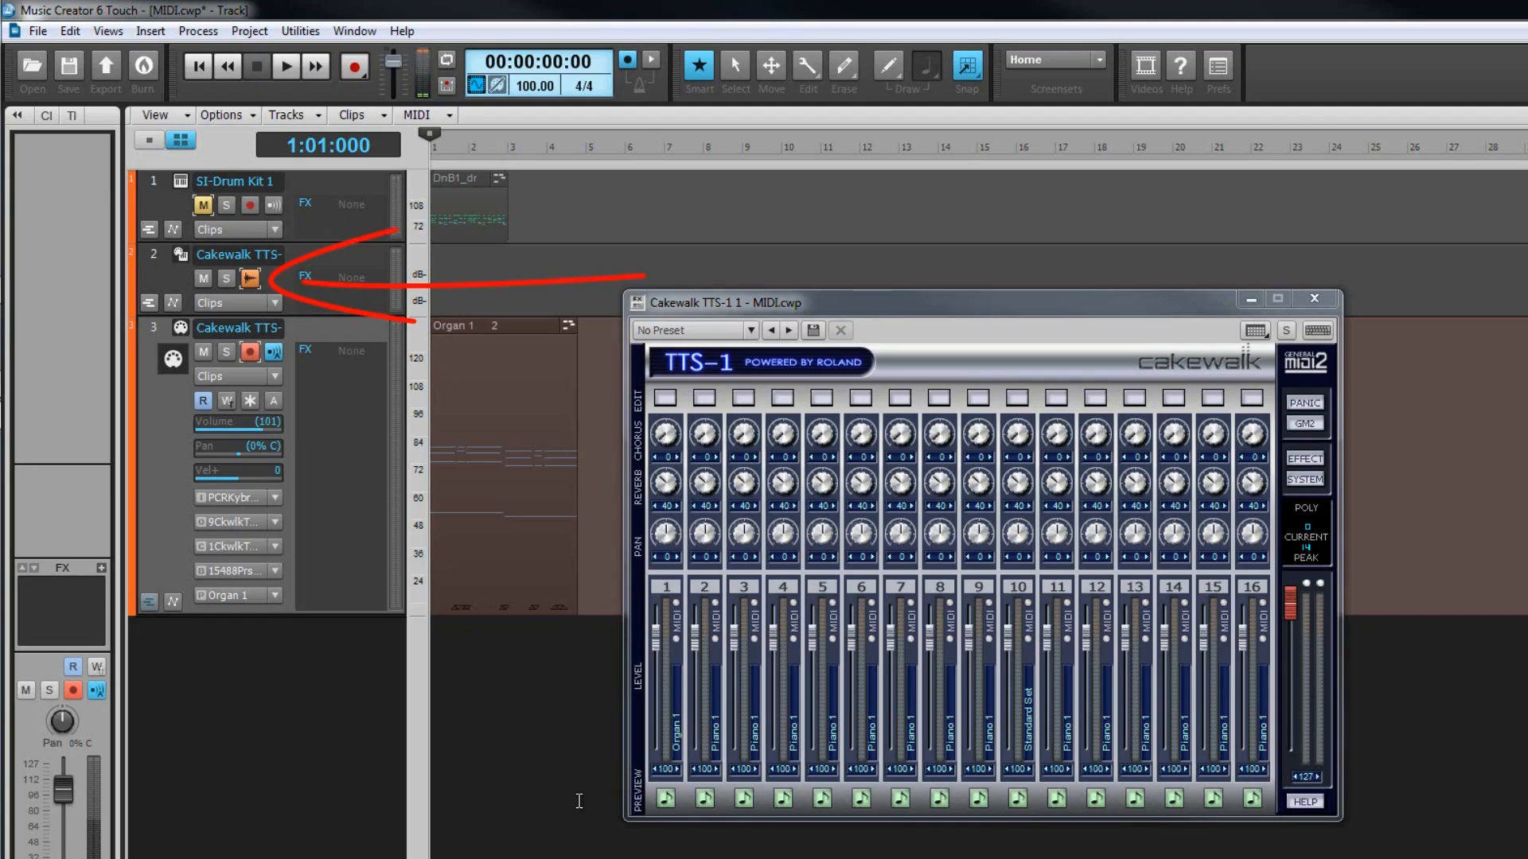
{"action": "left_click", "coordinate": [288, 66]}
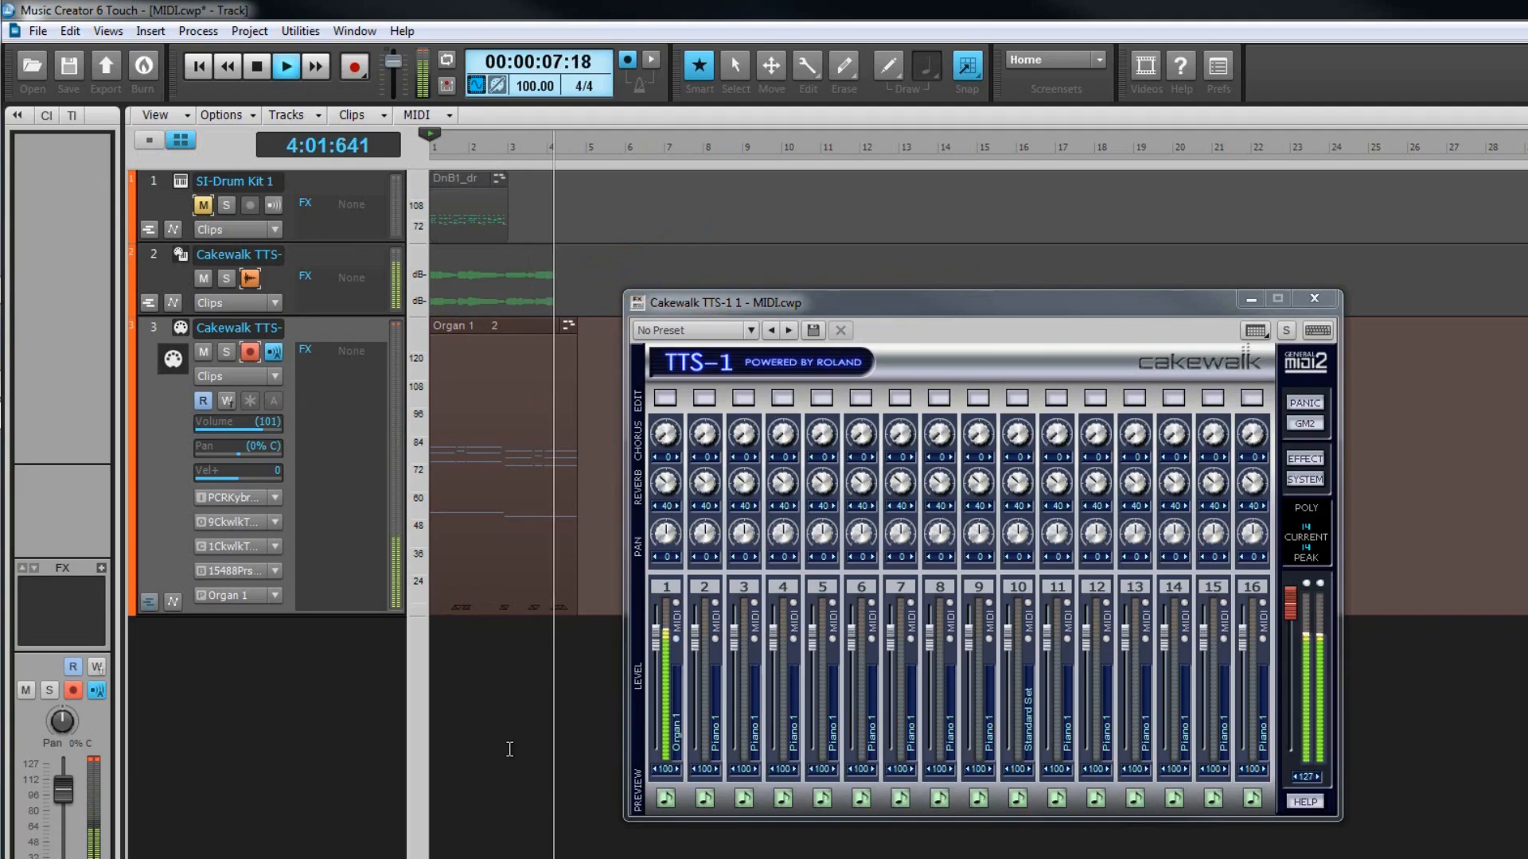
{"action": "key", "text": "space"}
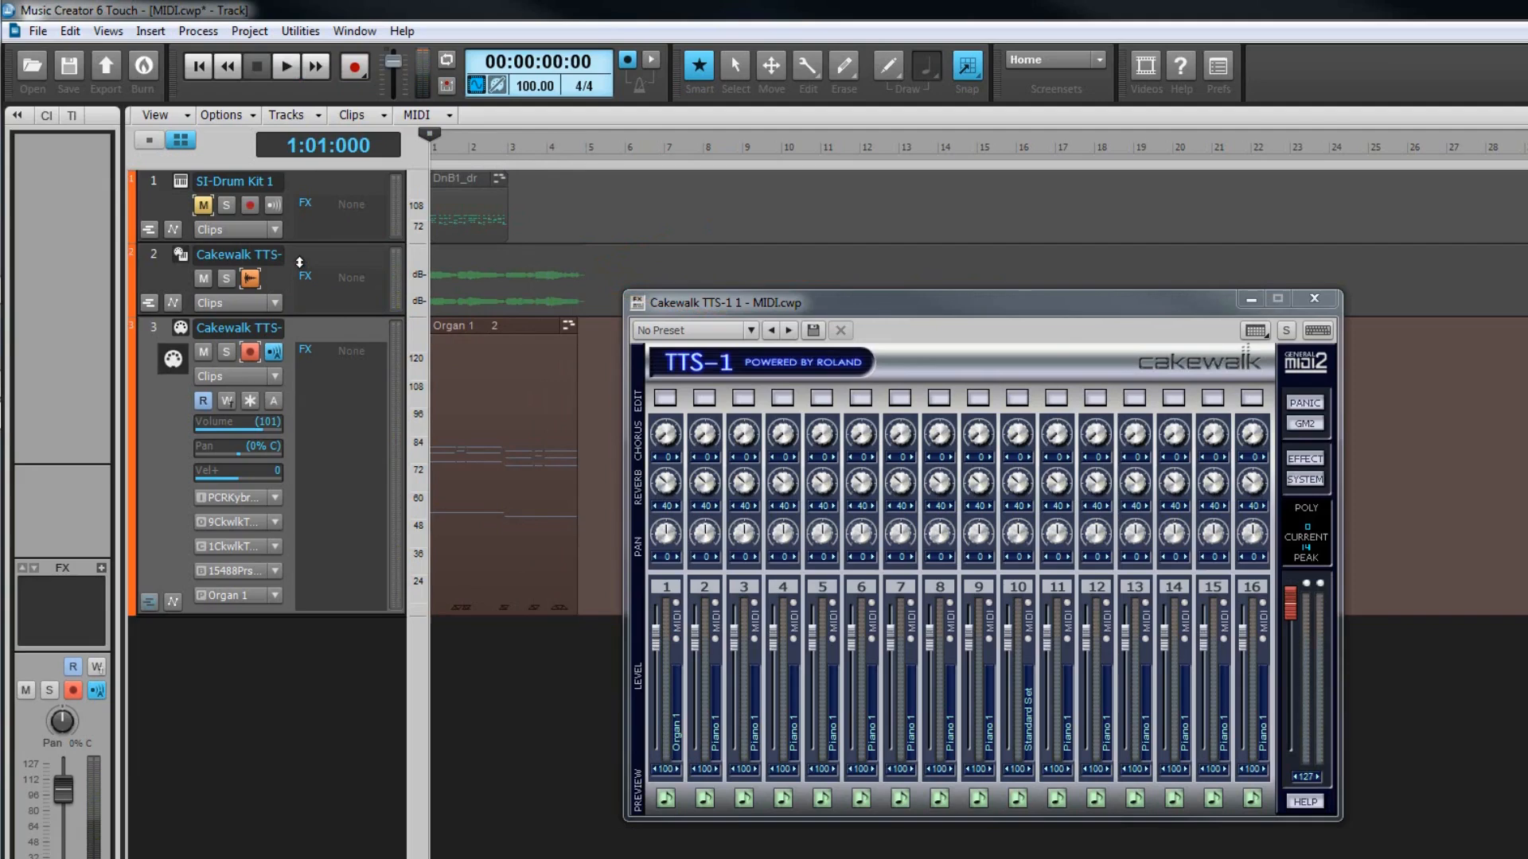
Step: Select the TTS-1 audio and MIDI tracks together and bounce them to a new audio track
{"action": "left_click", "coordinate": [299, 262]}
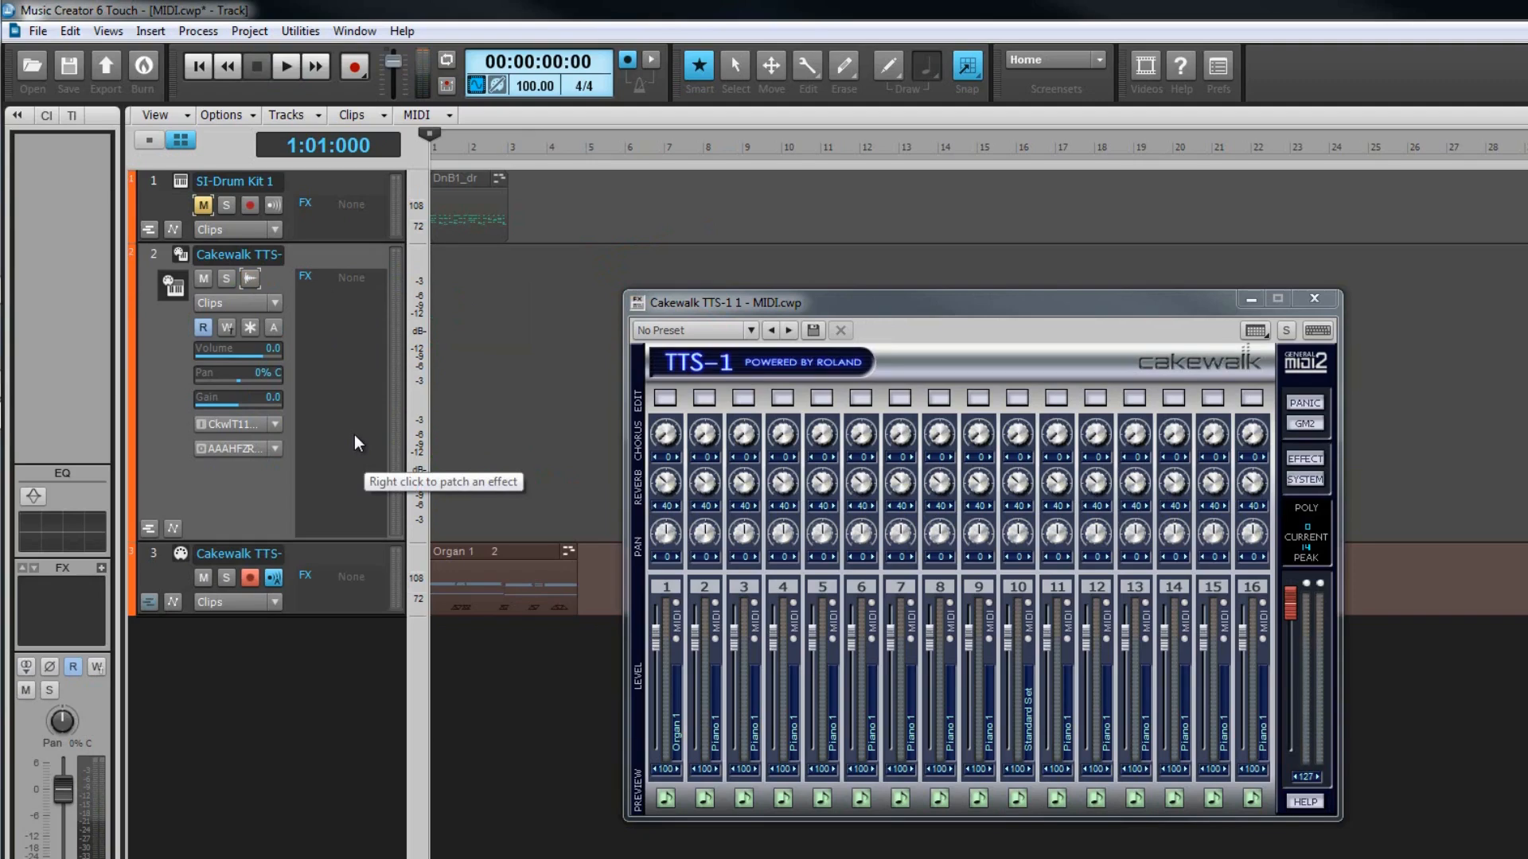
{"action": "left_click", "coordinate": [154, 254]}
{"action": "left_click", "coordinate": [154, 555], "text": "ctrl"}
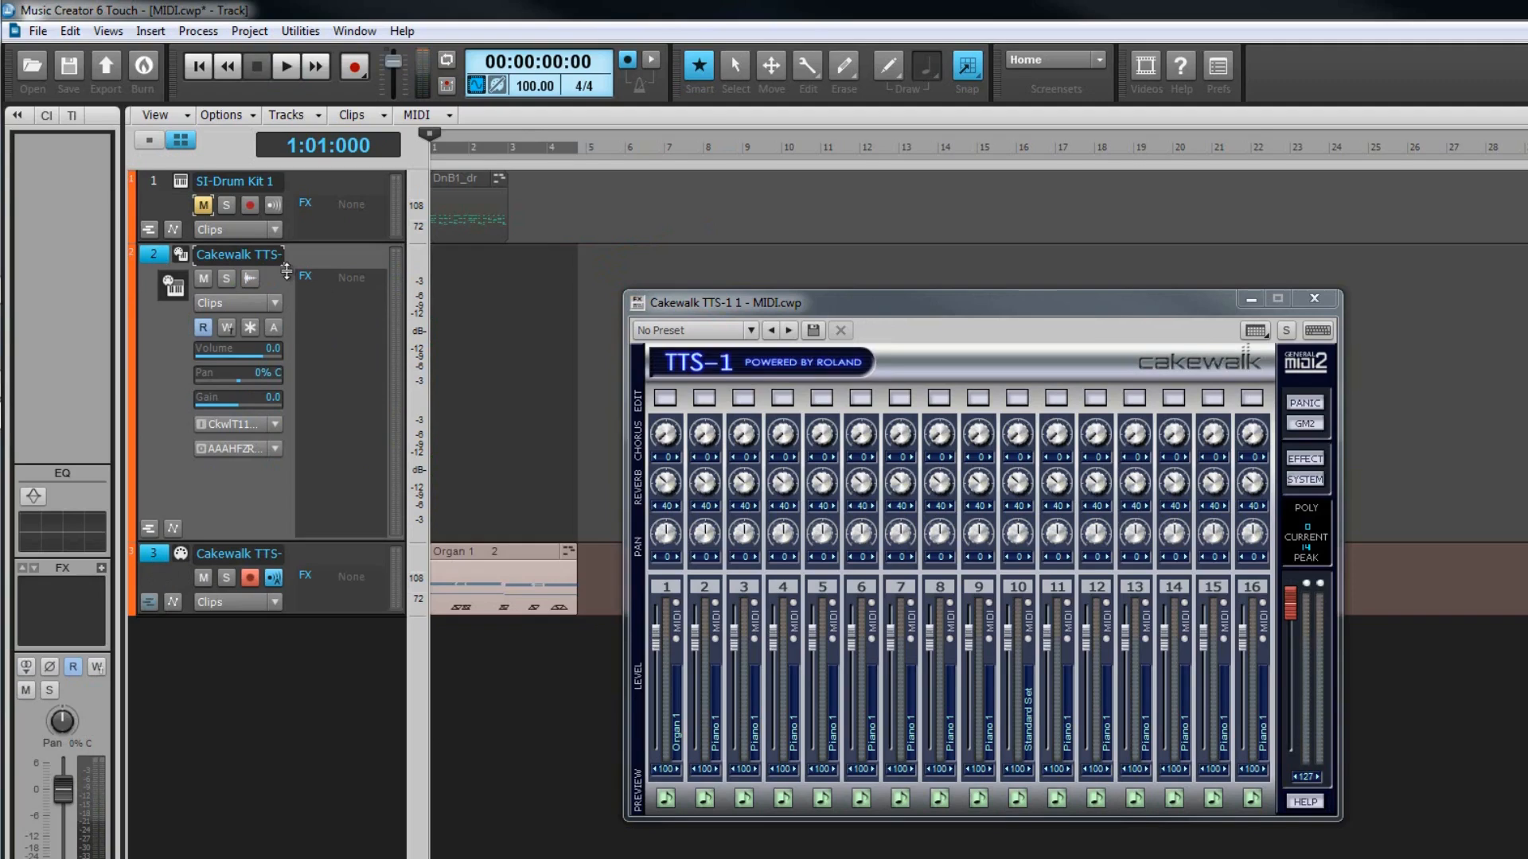
{"action": "left_click", "coordinate": [321, 116]}
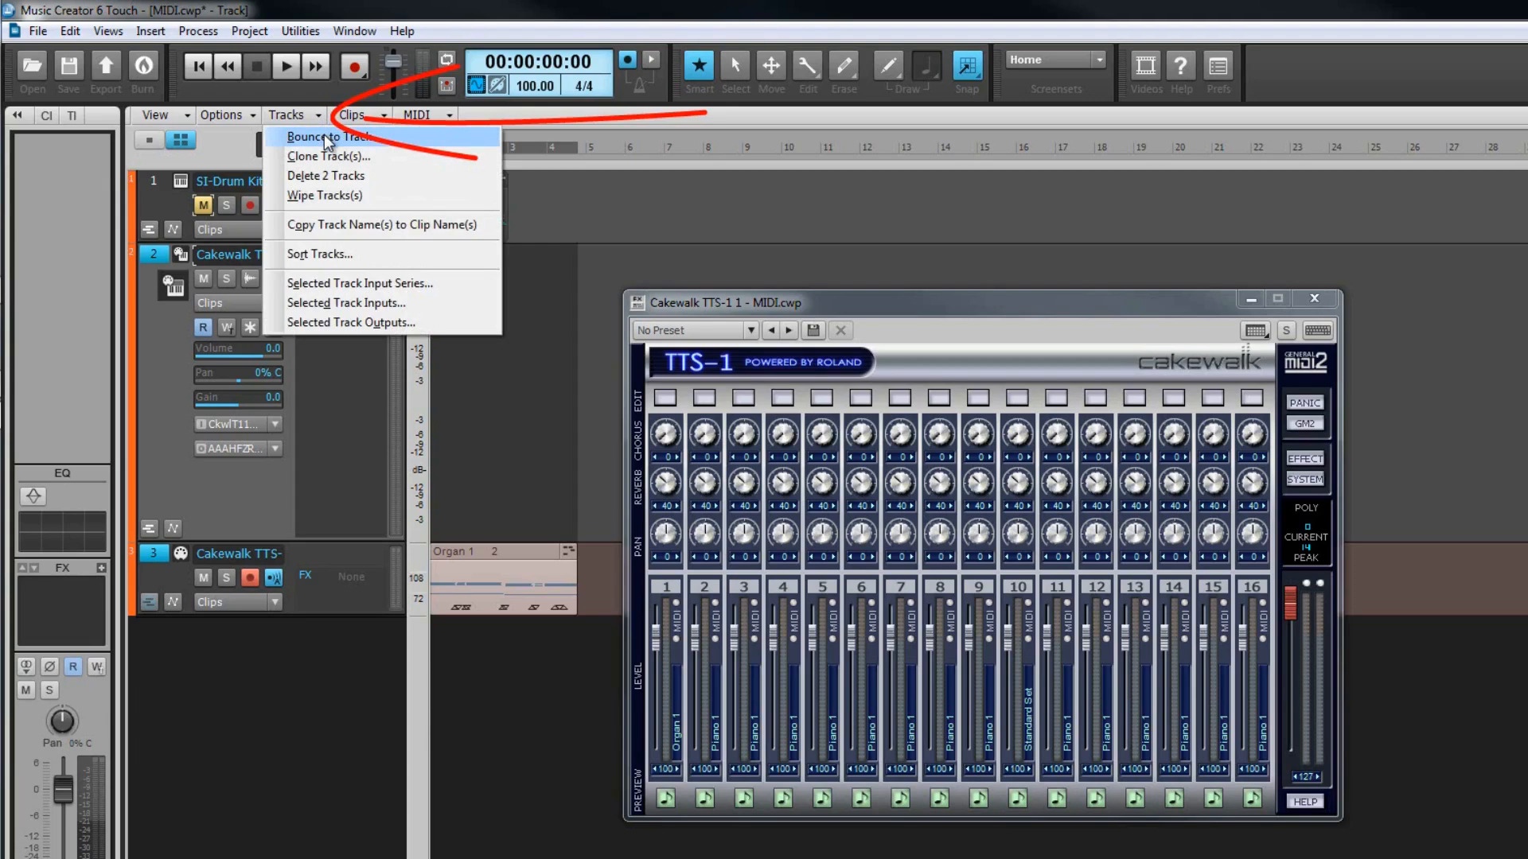
{"action": "left_click", "coordinate": [326, 138]}
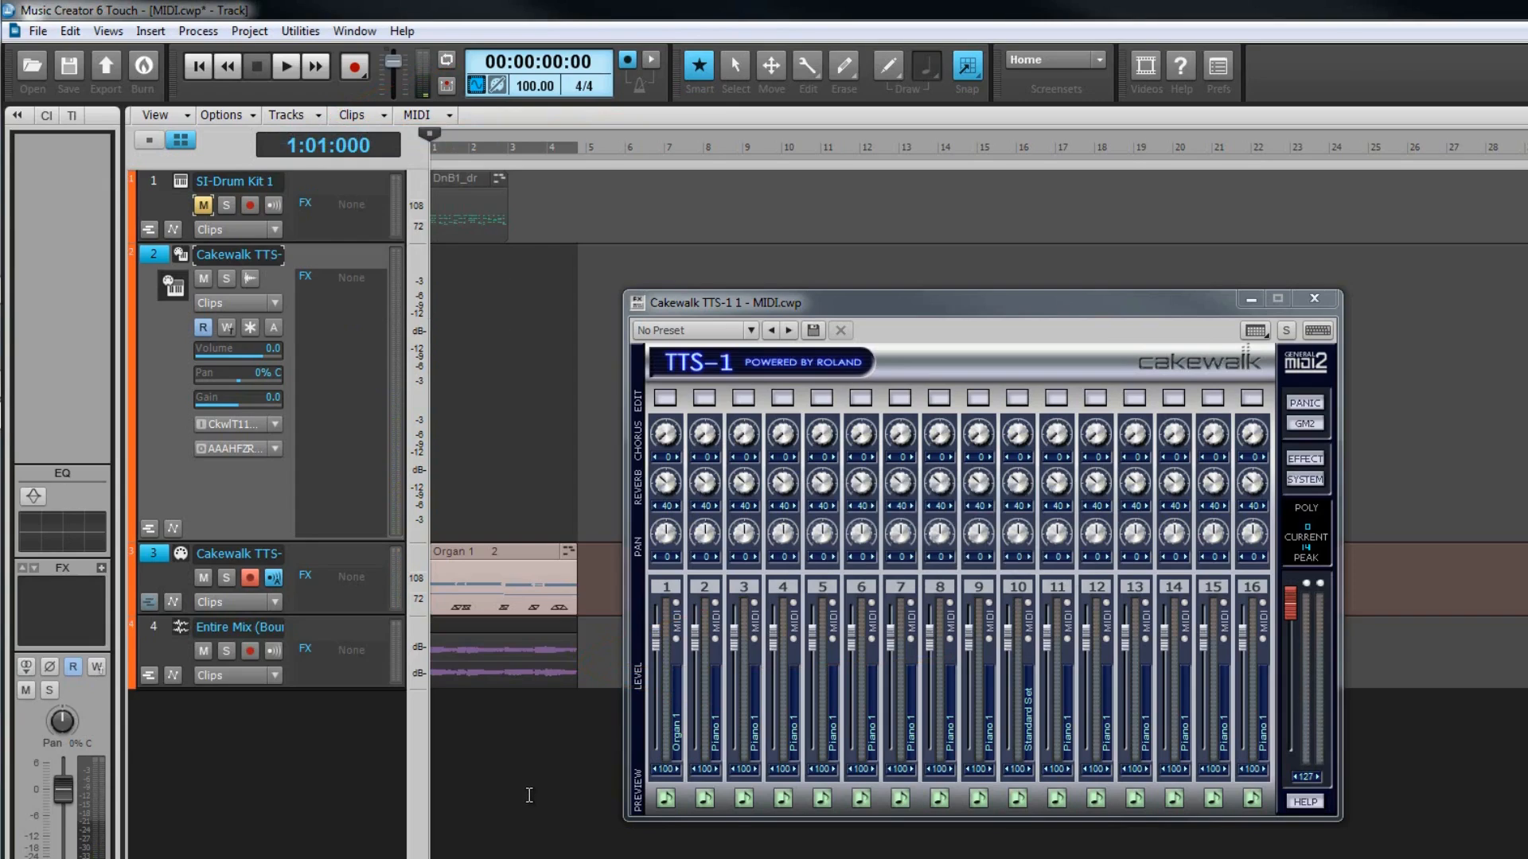
Step: Disarm the TTS-1 MIDI track and freeze its synth
{"action": "left_click", "coordinate": [251, 575]}
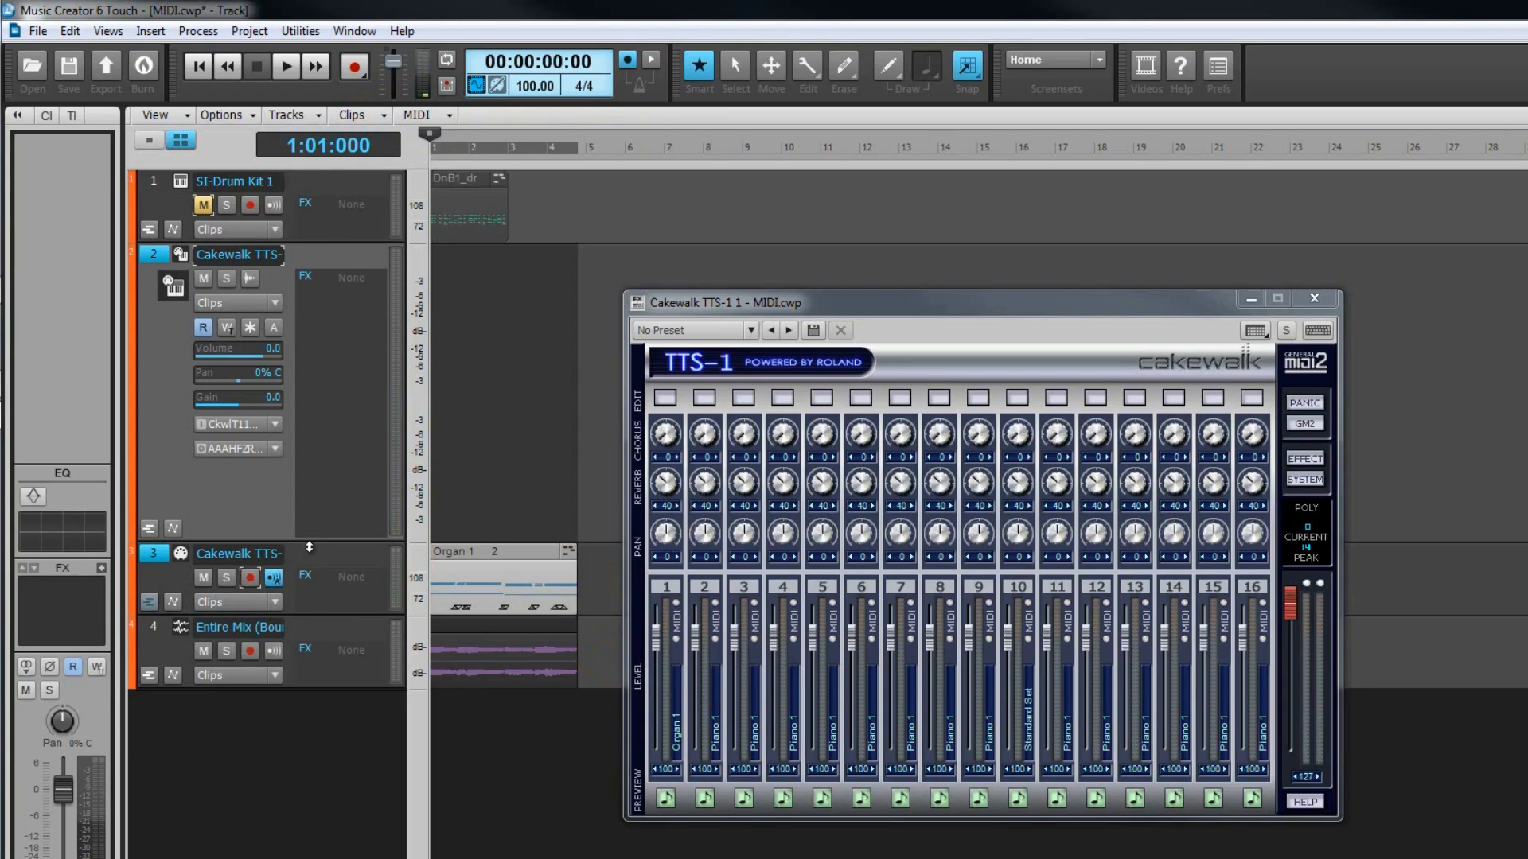
{"action": "left_click", "coordinate": [311, 547]}
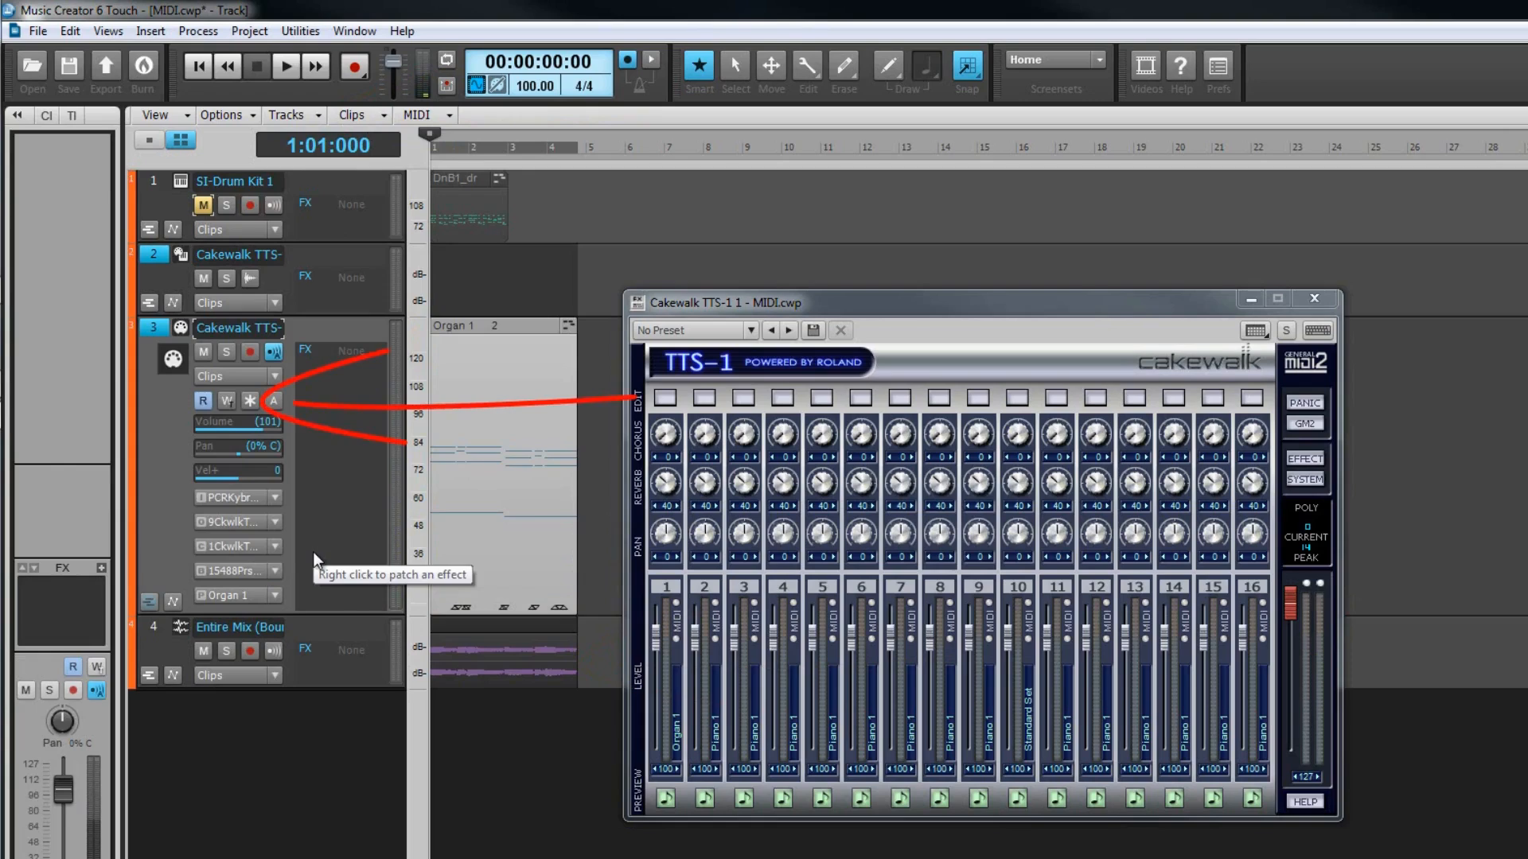
{"action": "left_click", "coordinate": [250, 401]}
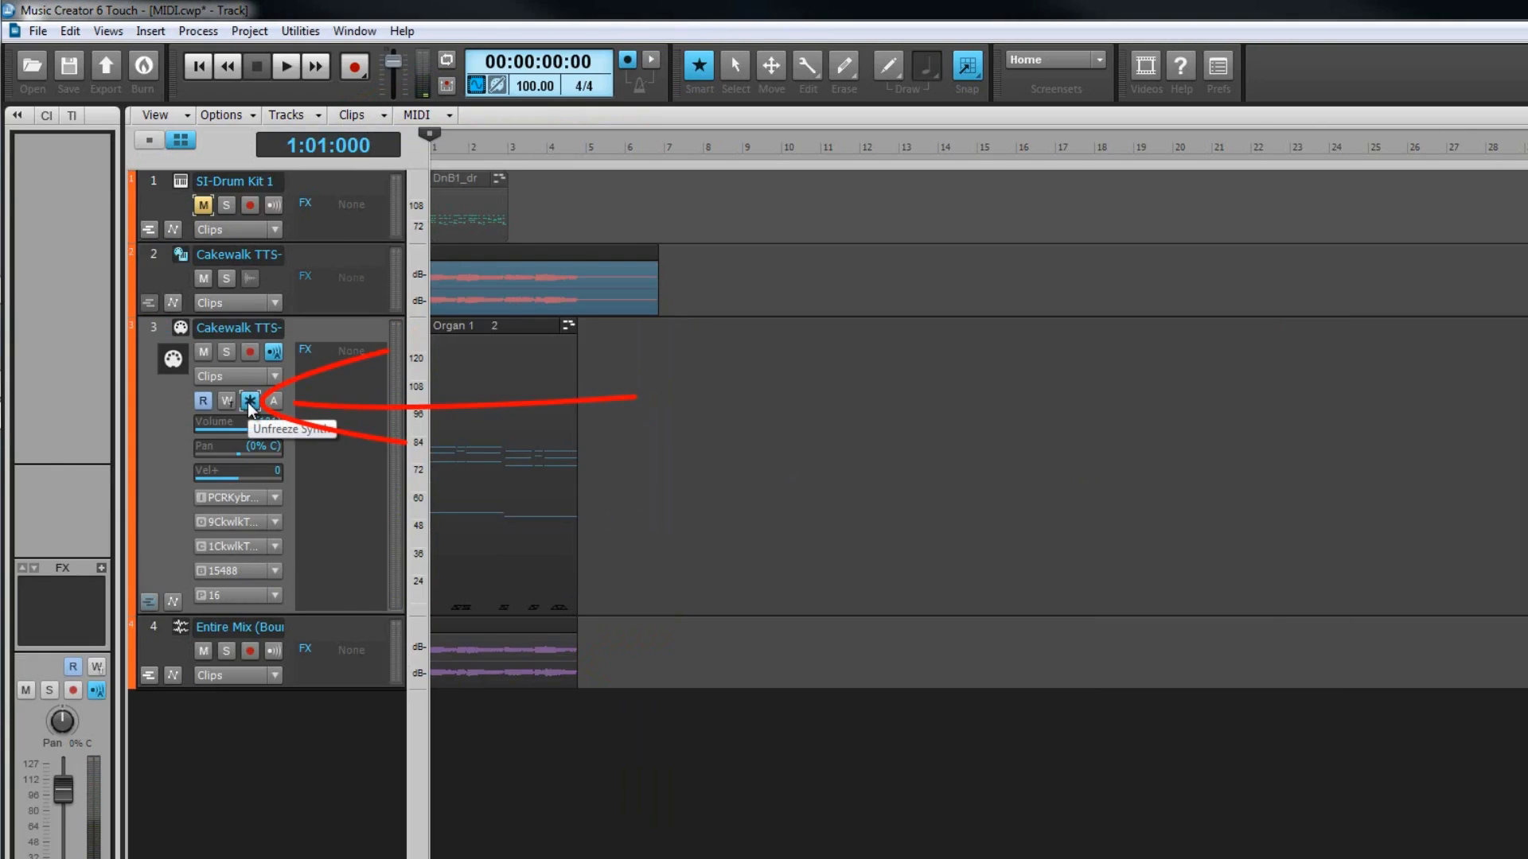
Step: Review the synth's Freeze Options, leave them as they are, and unfreeze the TTS-1 synth
{"action": "right_click", "coordinate": [249, 402]}
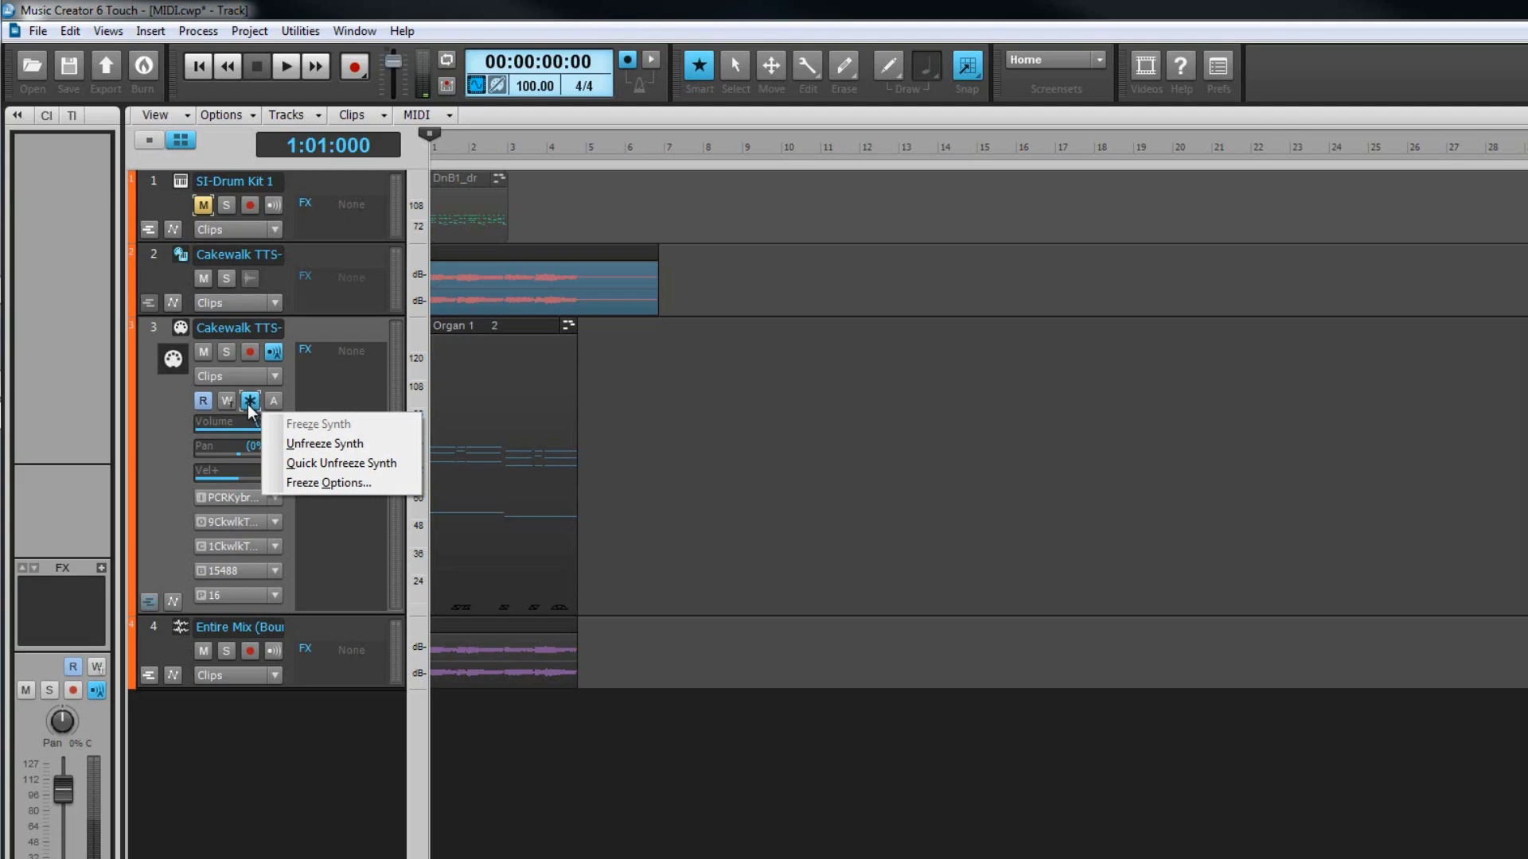
{"action": "left_click", "coordinate": [342, 483]}
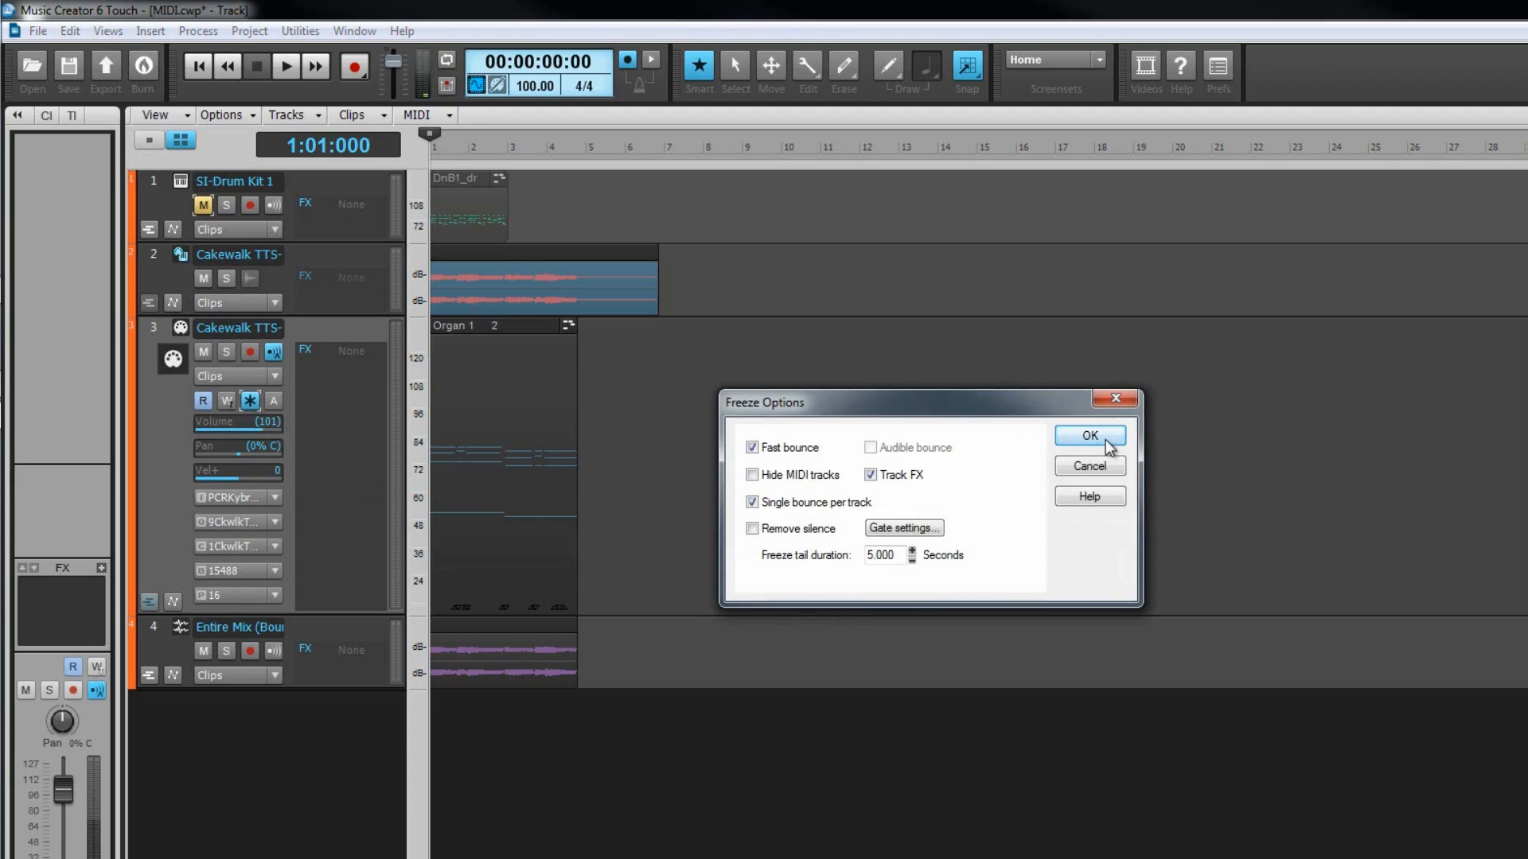
{"action": "left_click", "coordinate": [1108, 466]}
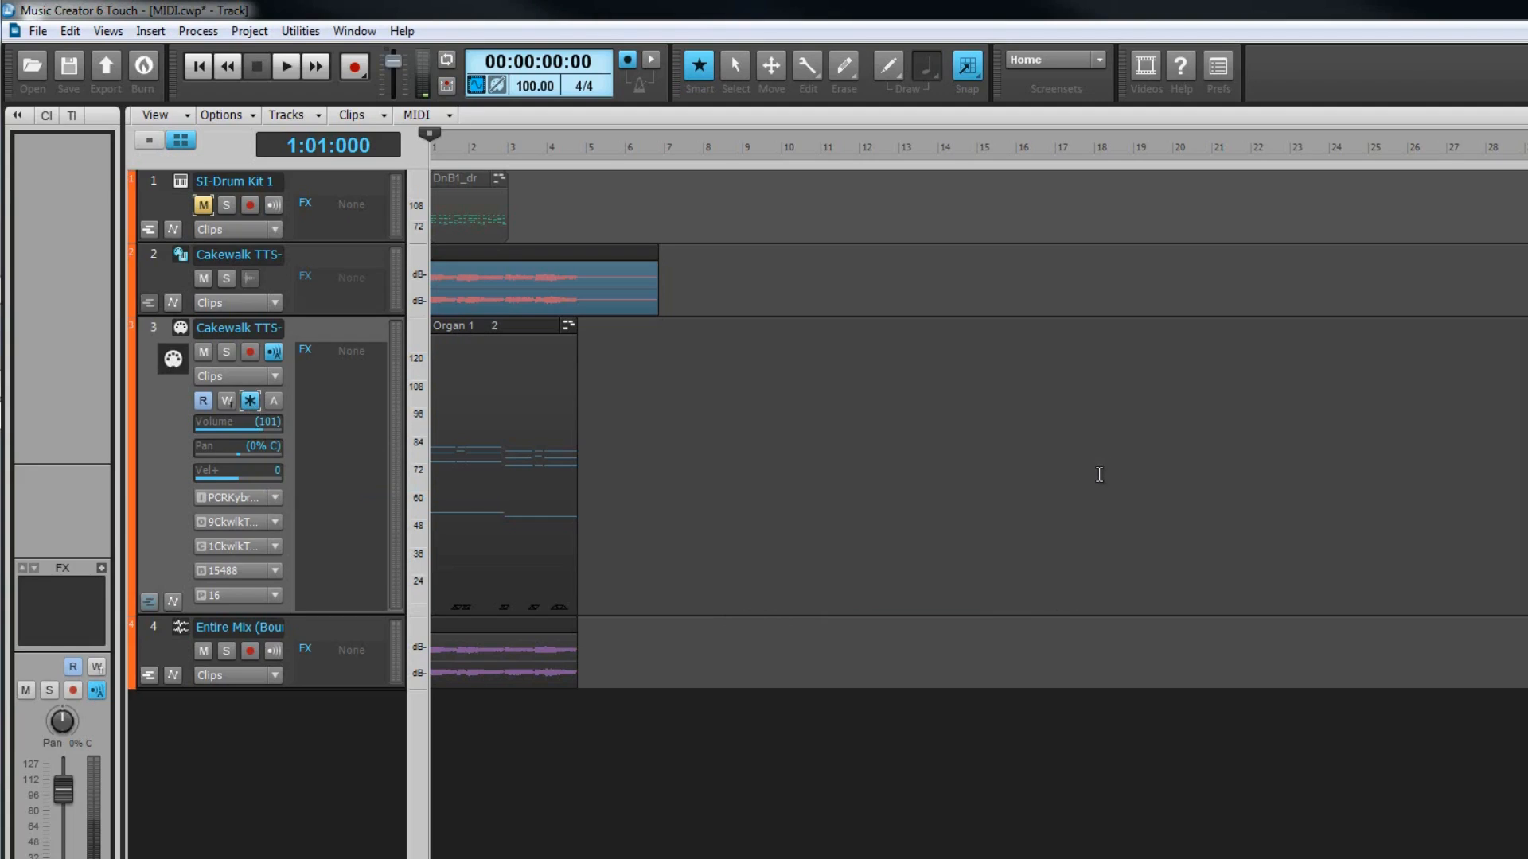
{"action": "left_click", "coordinate": [253, 402]}
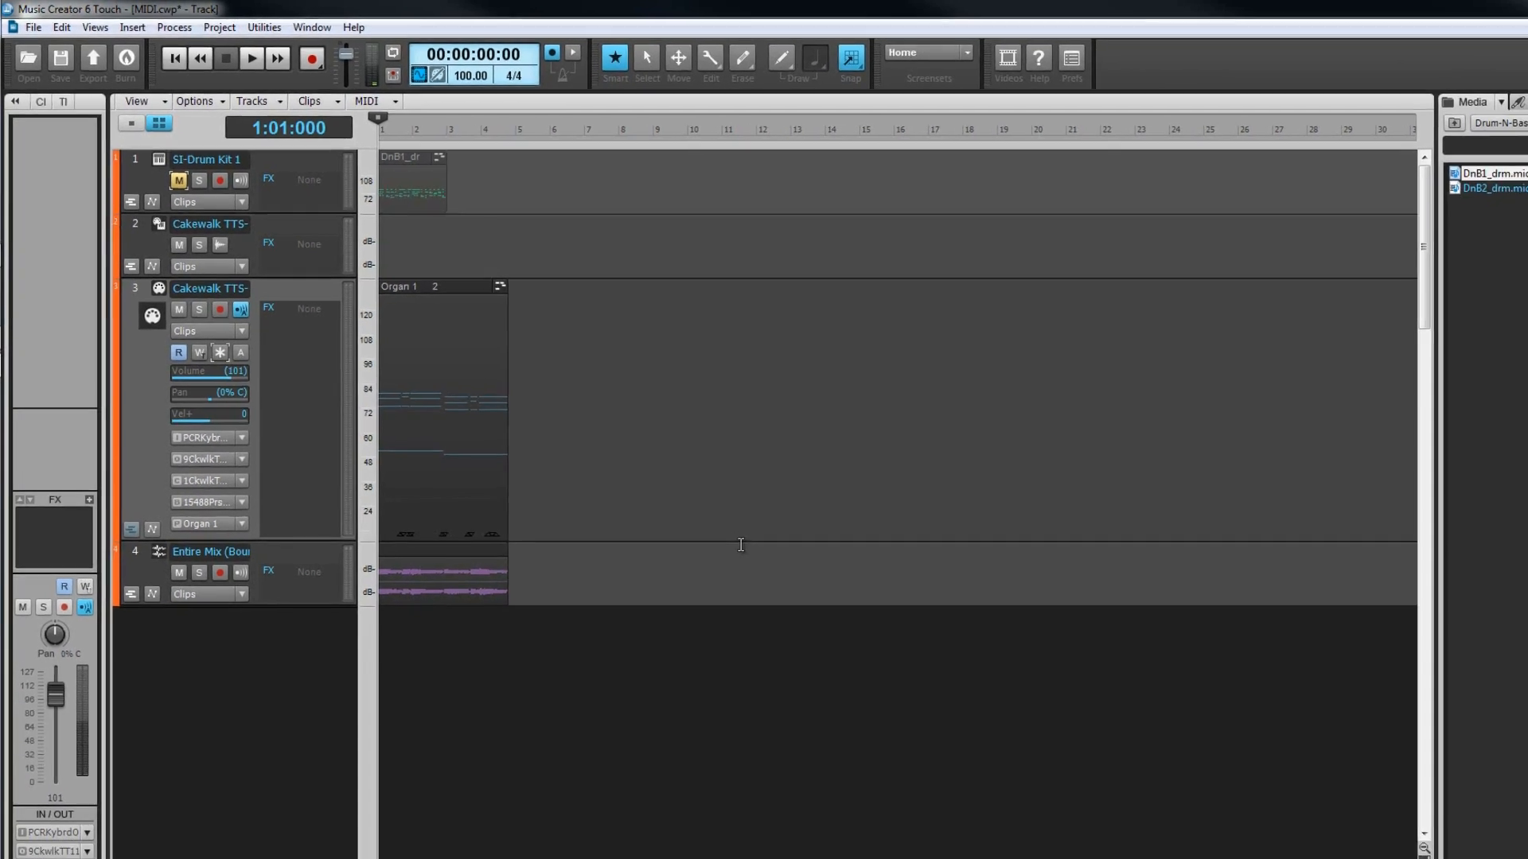
Step: Enable Input Quantize for the TTS-1 MIDI track and set its resolution to 1/8
{"action": "left_click_drag", "start_coordinate": [218, 416], "coordinate": [202, 525]}
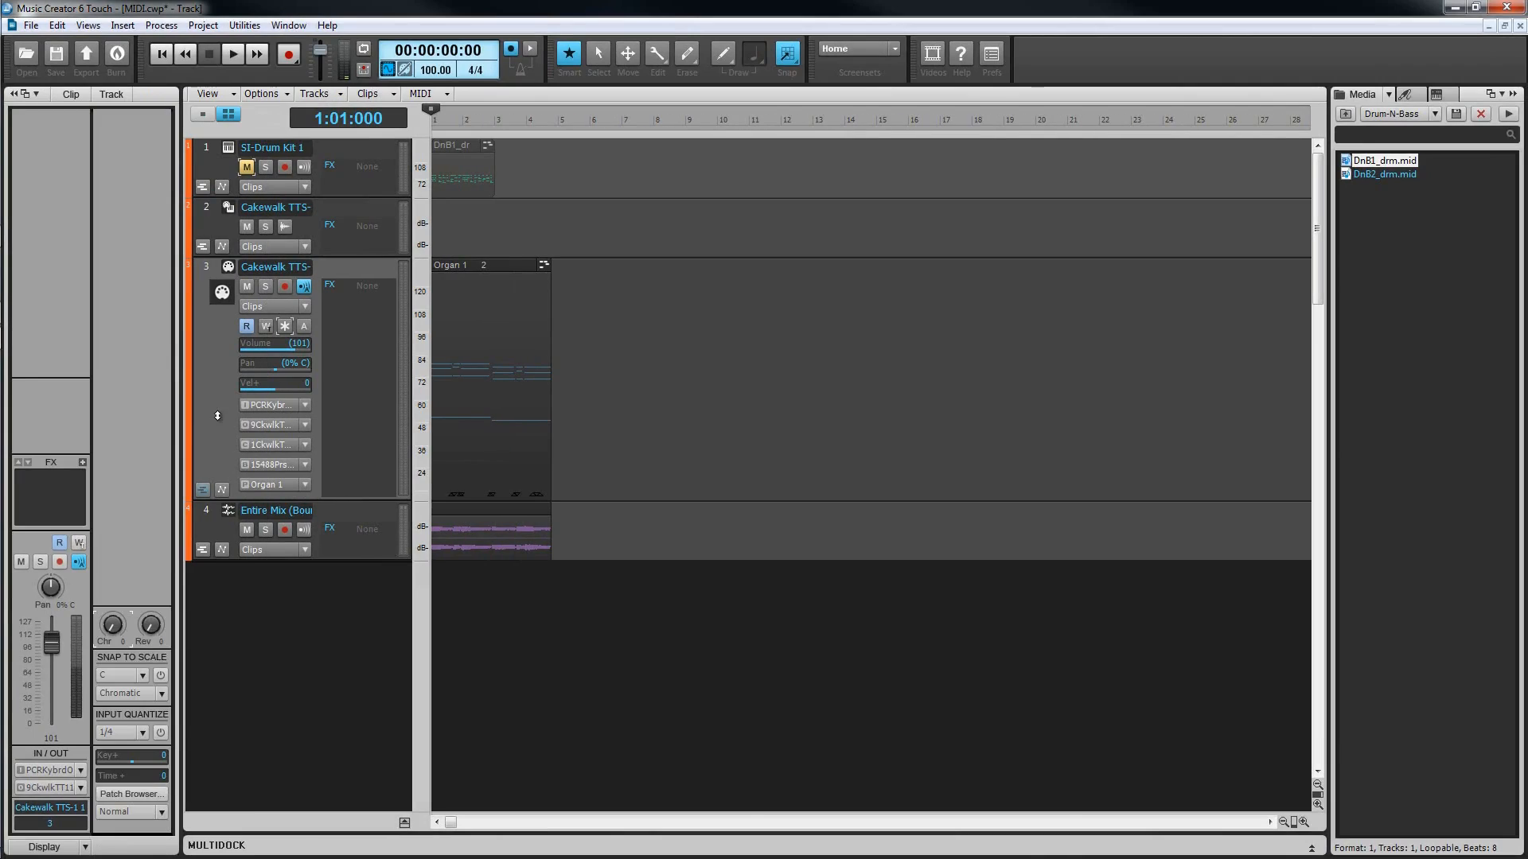
{"action": "left_click", "coordinate": [159, 733]}
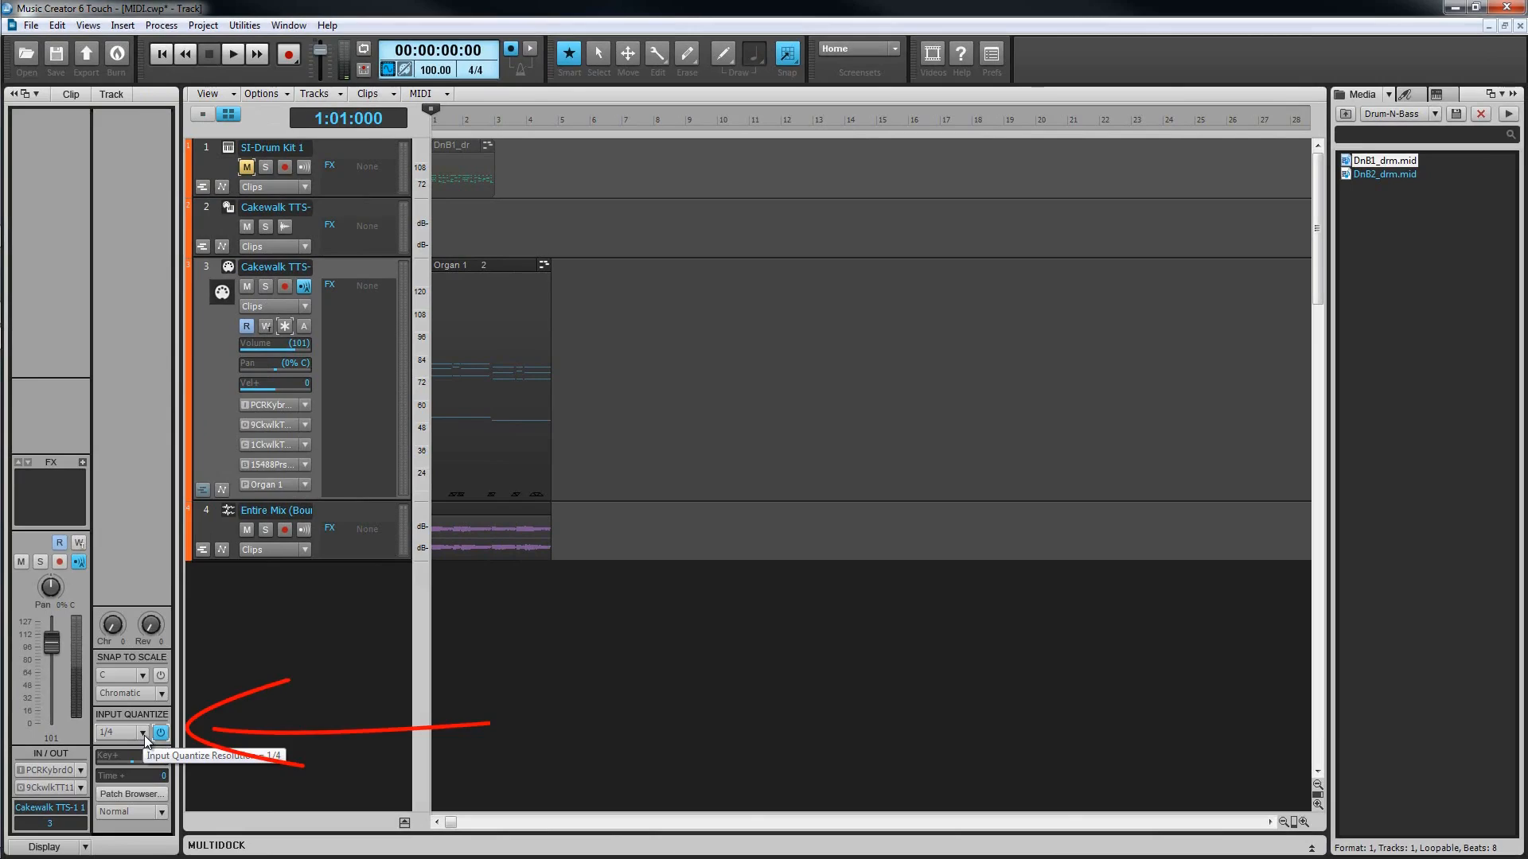
{"action": "left_click", "coordinate": [143, 733]}
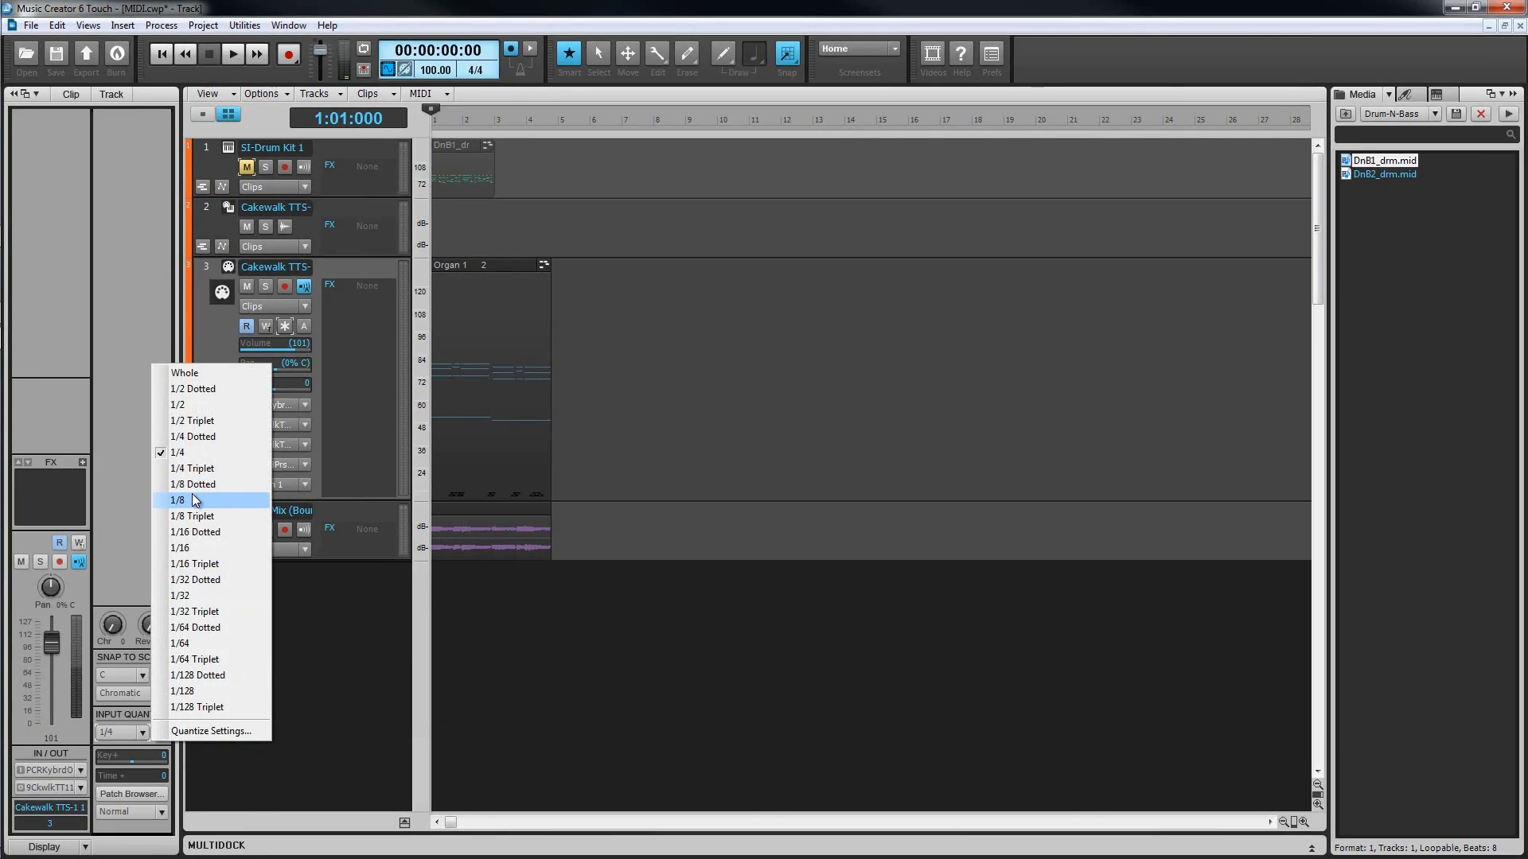
{"action": "left_click", "coordinate": [193, 500]}
Step: Examine the detailed Input Quantize settings for the TTS-1 MIDI track and close them without changes
{"action": "left_click", "coordinate": [143, 733]}
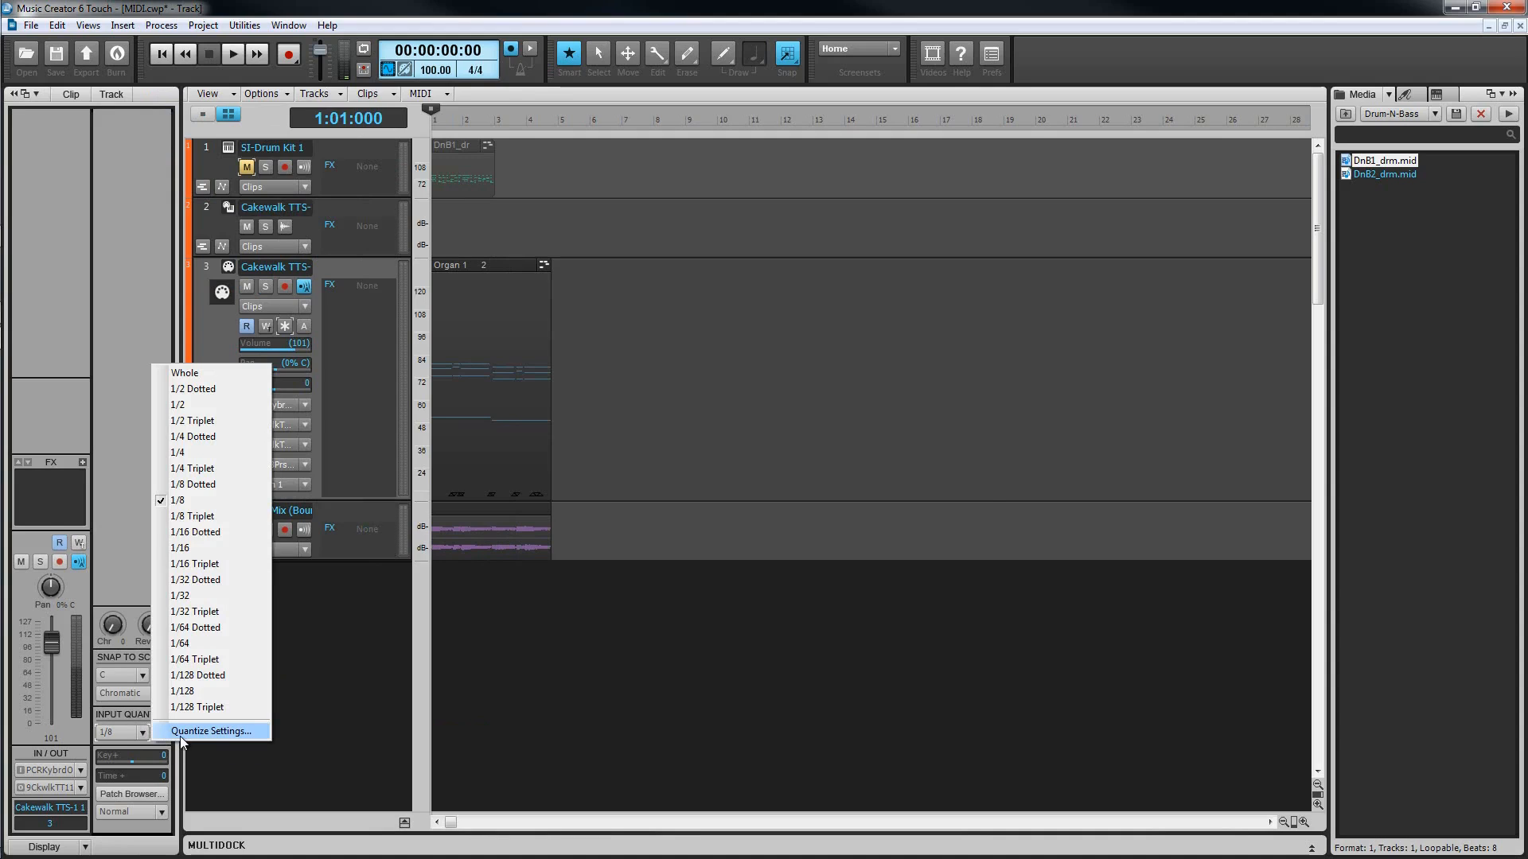
{"action": "left_click", "coordinate": [181, 737]}
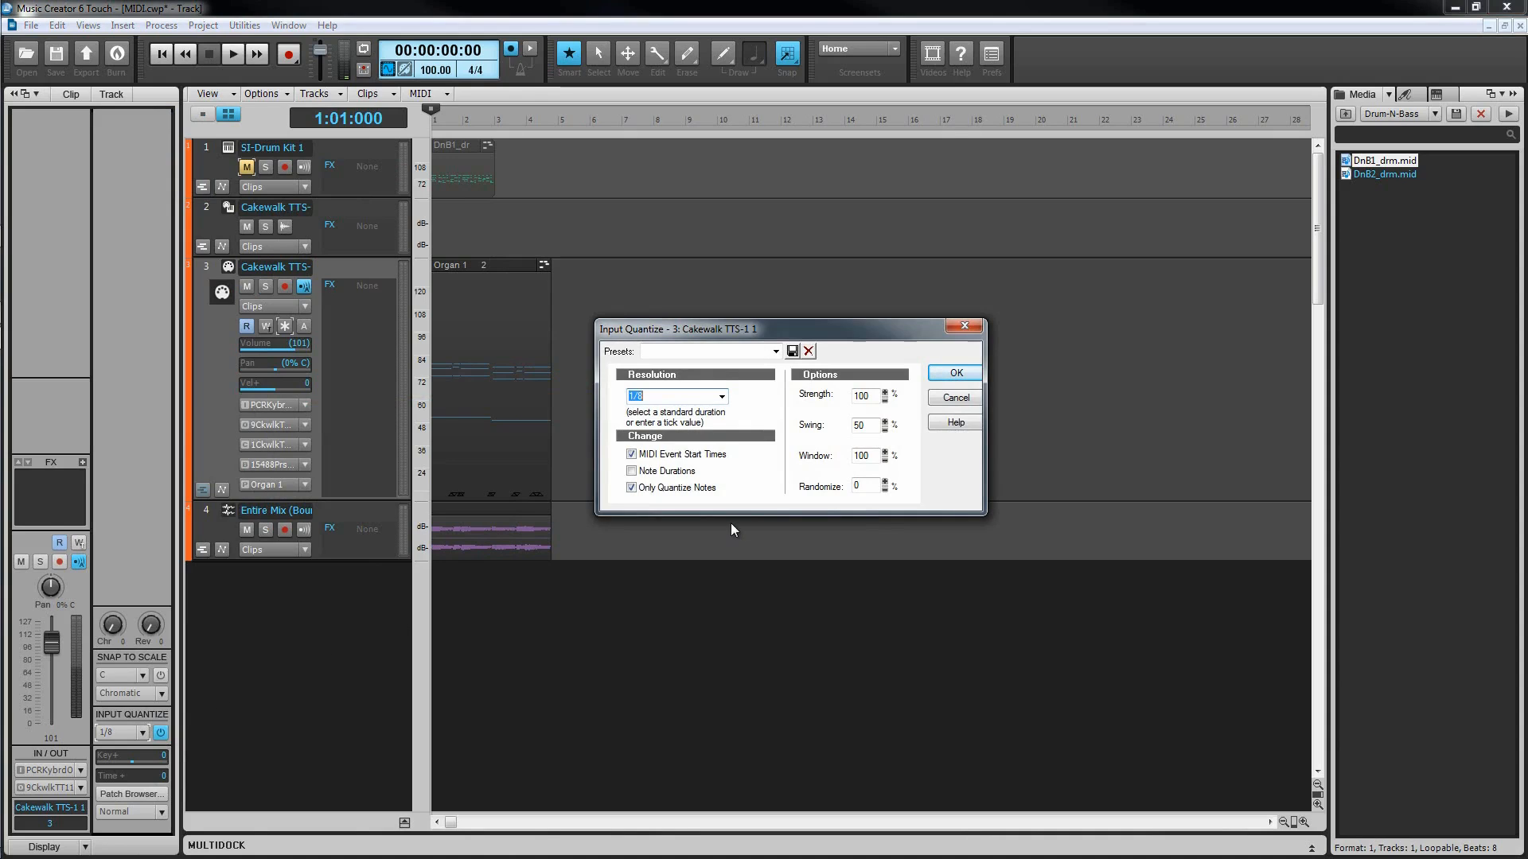
{"action": "left_click", "coordinate": [954, 398]}
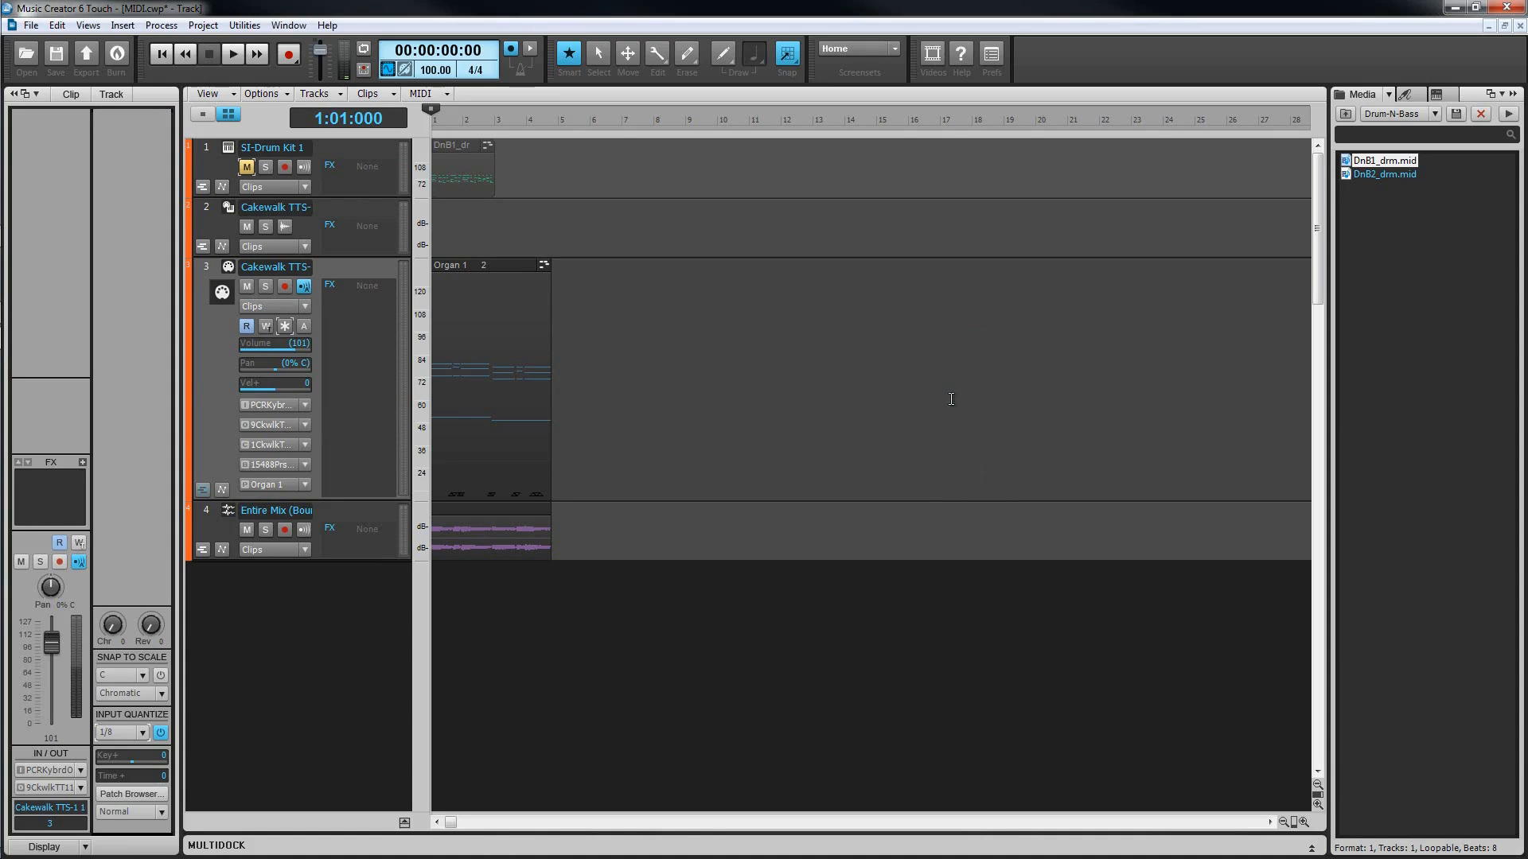
Step: Arm the TTS-1 MIDI track, record a second organ clip starting at measure 5, and play it back
{"action": "left_click", "coordinate": [559, 123]}
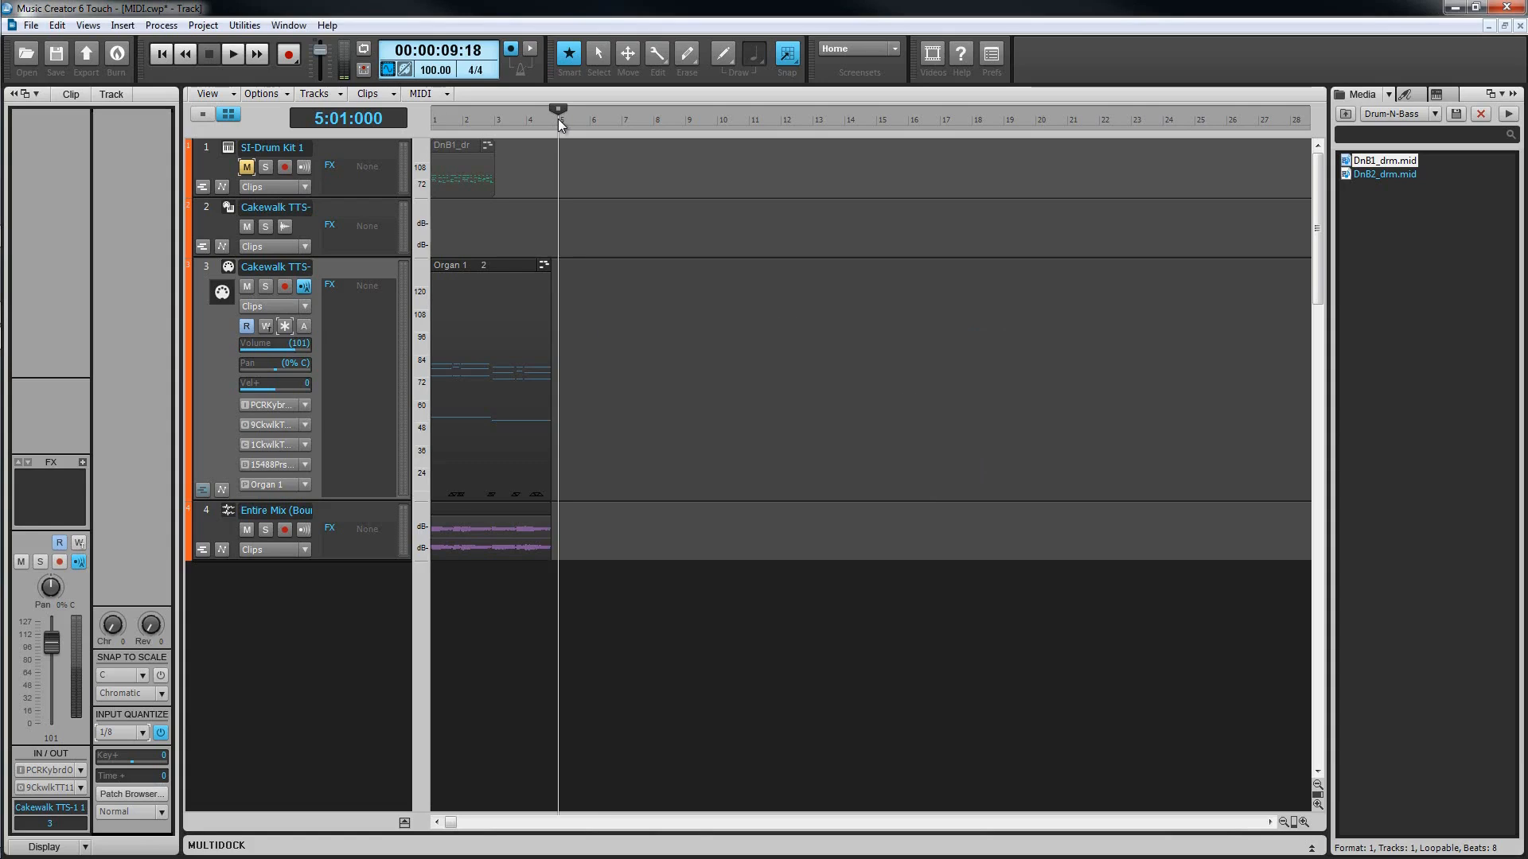
{"action": "left_click", "coordinate": [283, 287]}
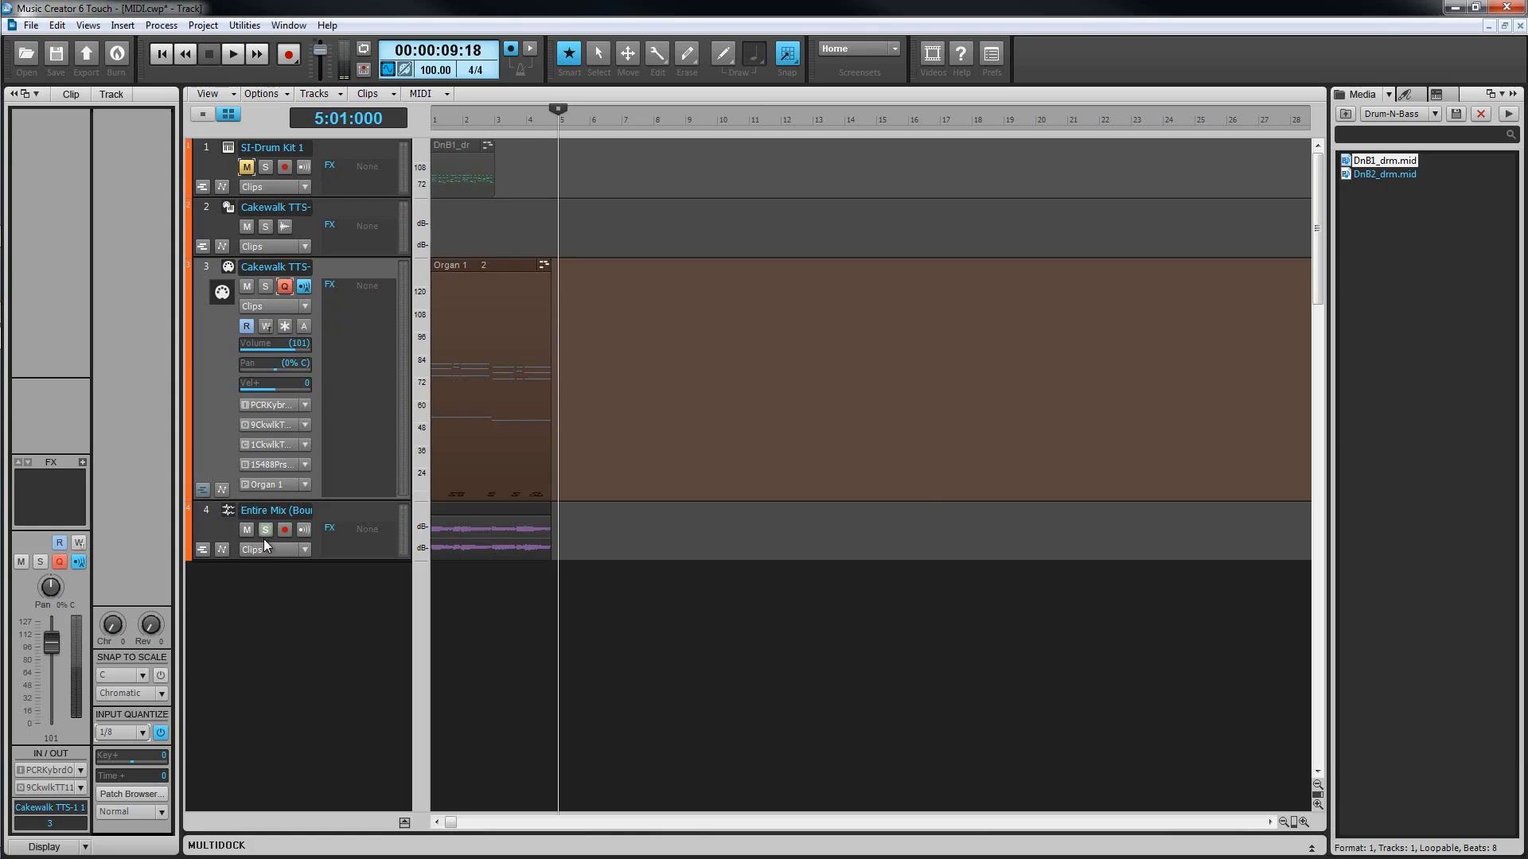
{"action": "left_click", "coordinate": [295, 56]}
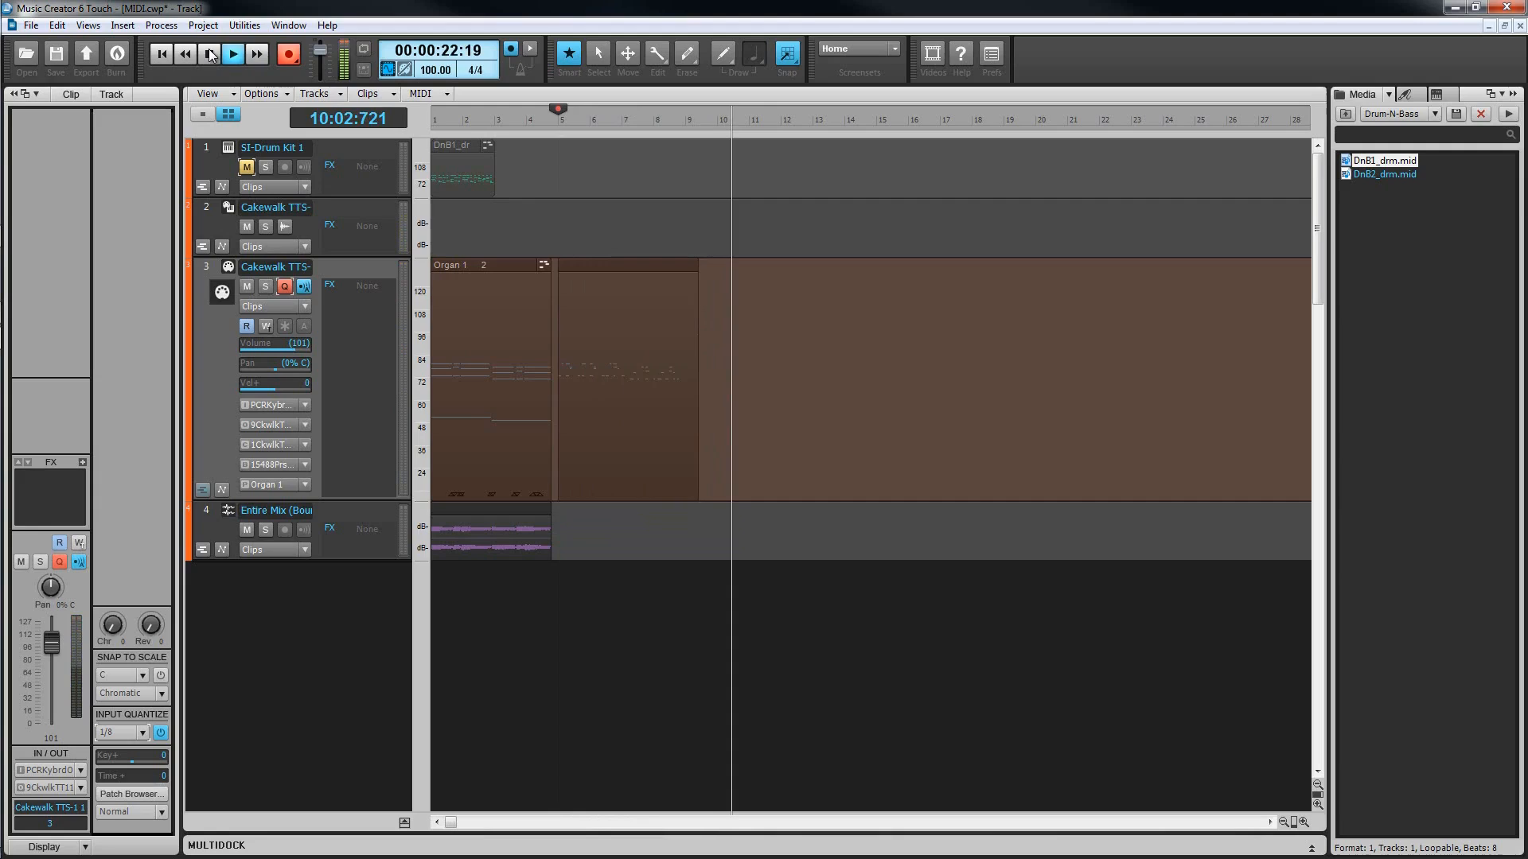
{"action": "left_click", "coordinate": [211, 54]}
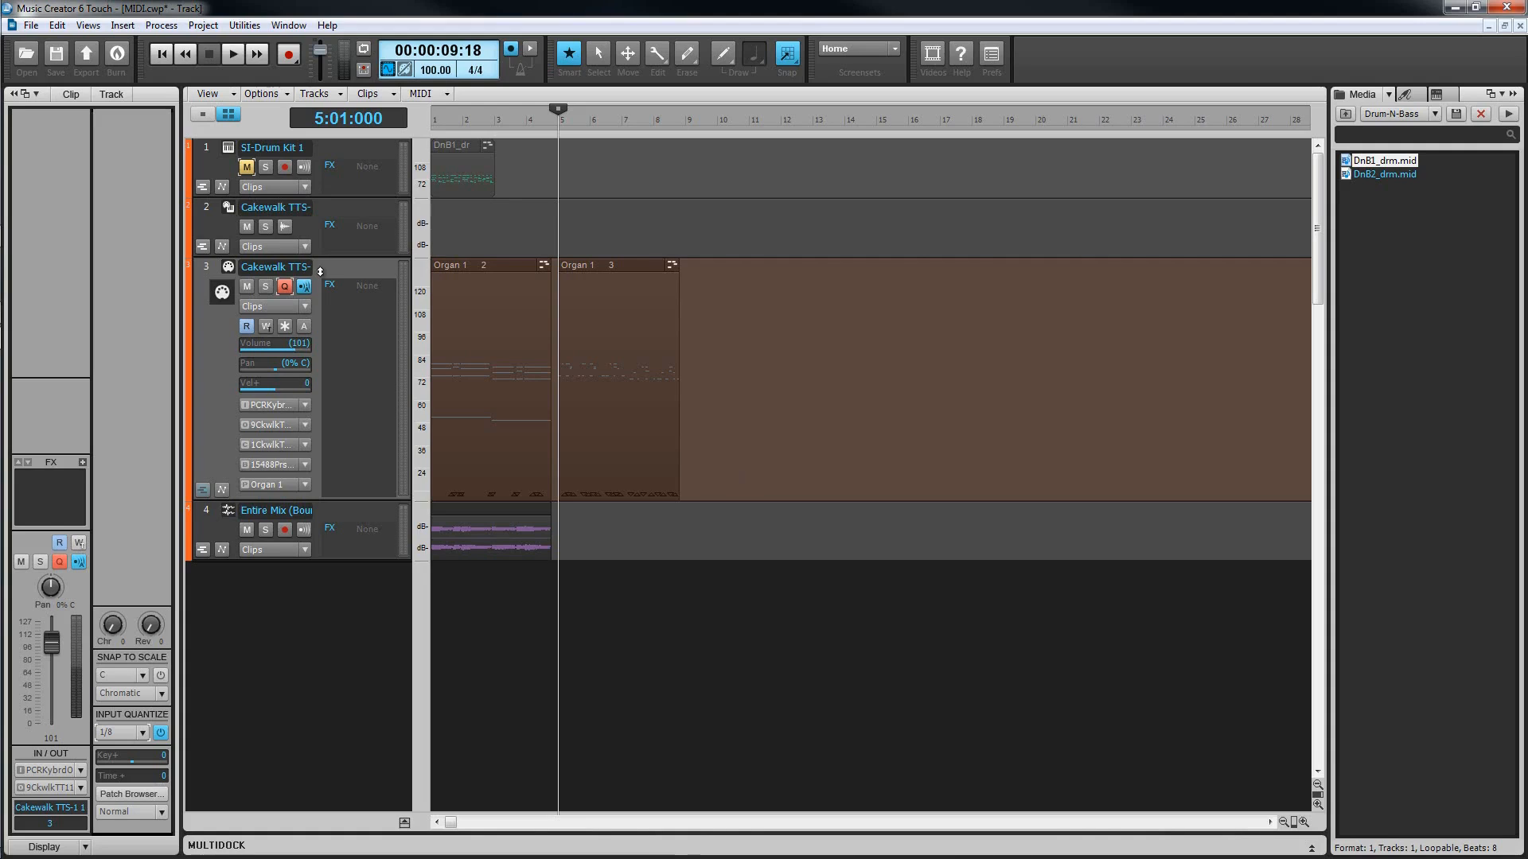
{"action": "left_click", "coordinate": [231, 54]}
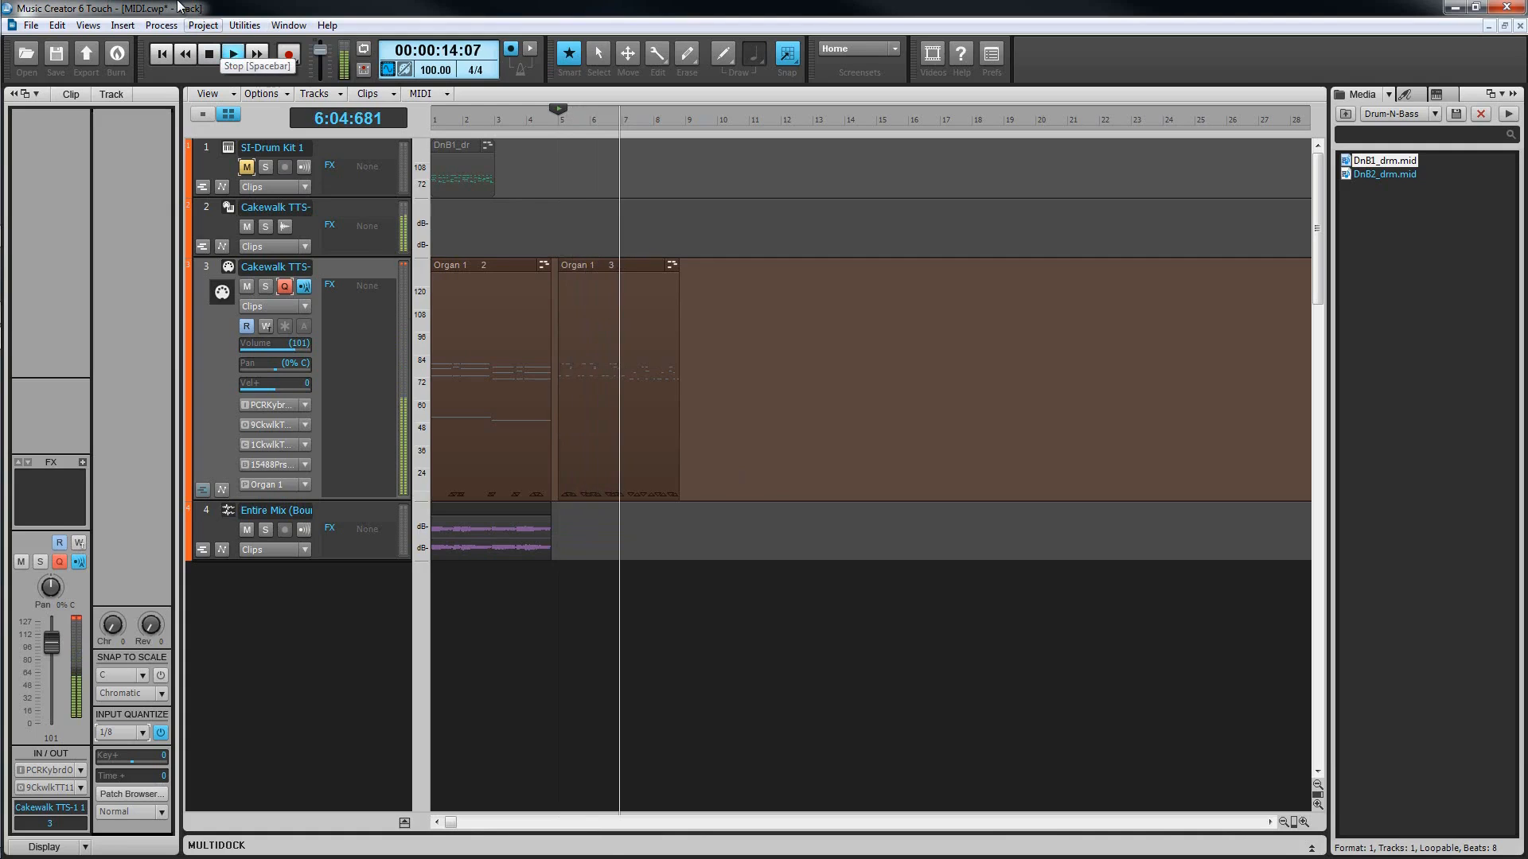
{"action": "left_click", "coordinate": [209, 54]}
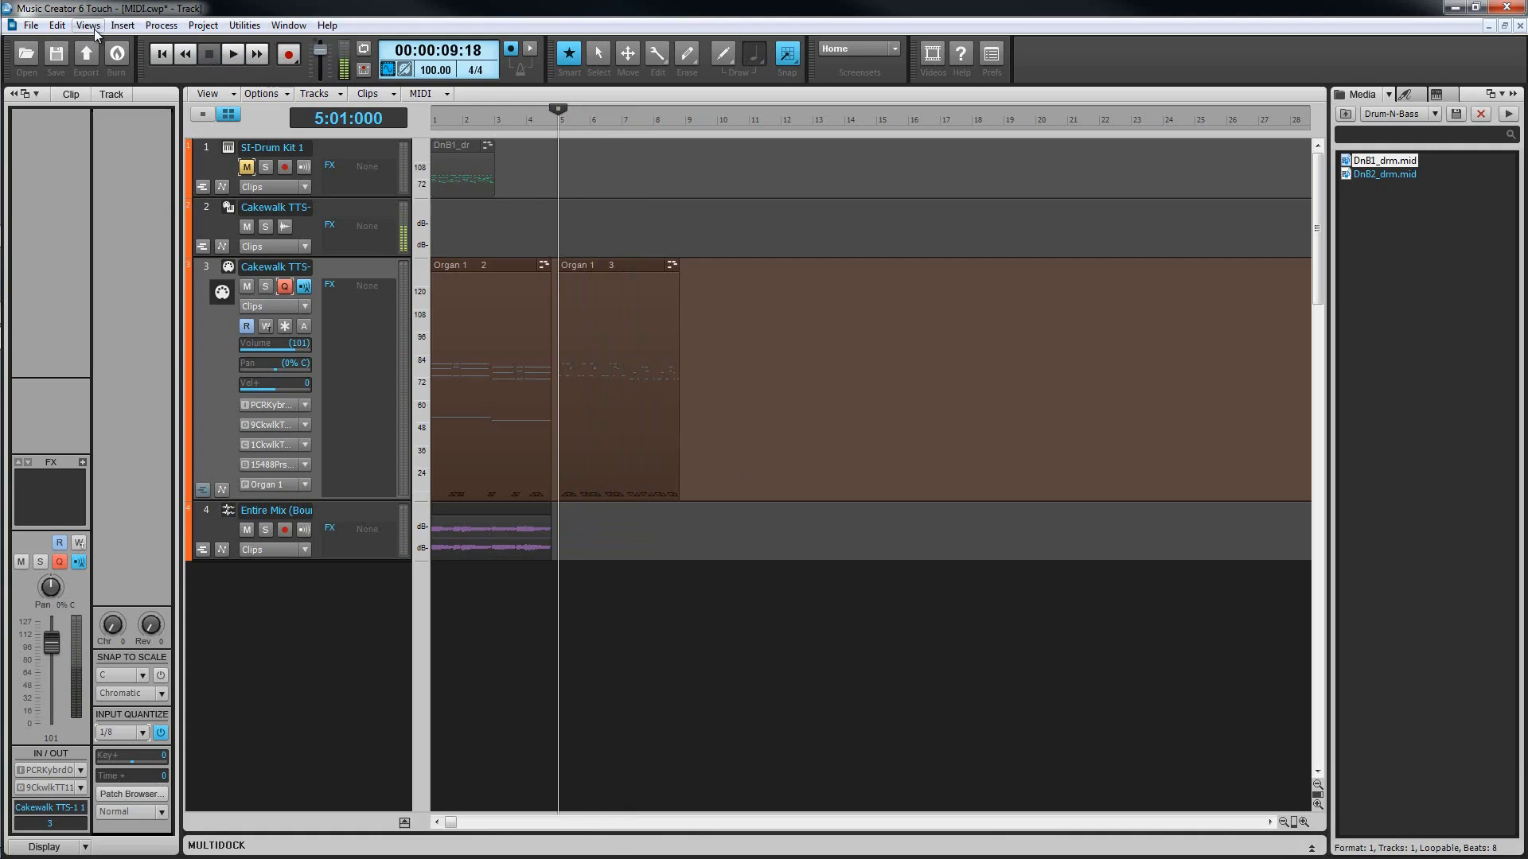
Step: Undo the last recording action on the TTS-1 MIDI track and play back the second organ clip from measure 5
{"action": "left_click", "coordinate": [57, 24]}
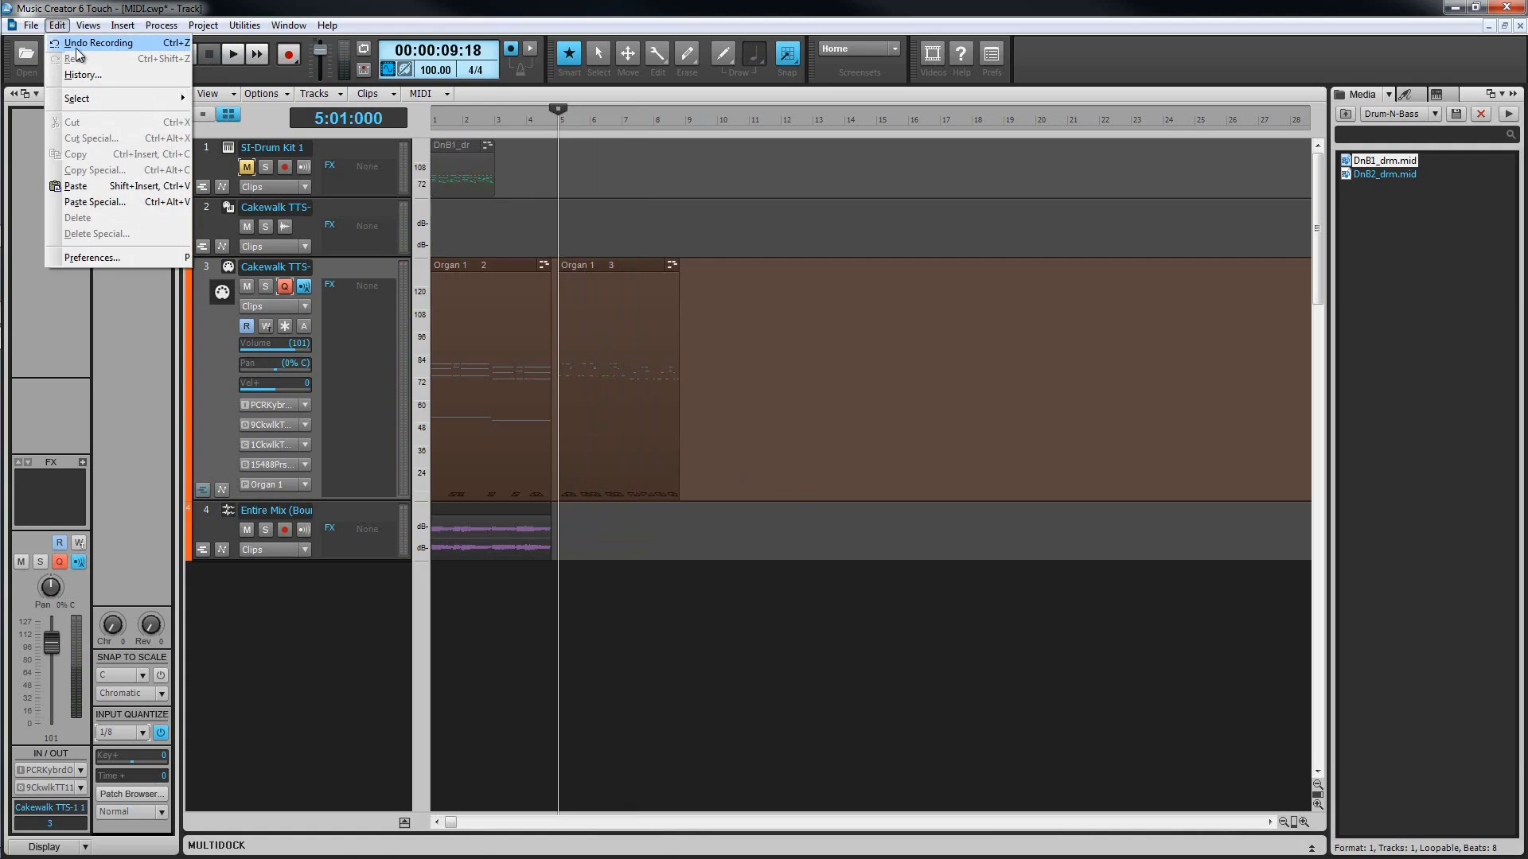
{"action": "left_click", "coordinate": [78, 45]}
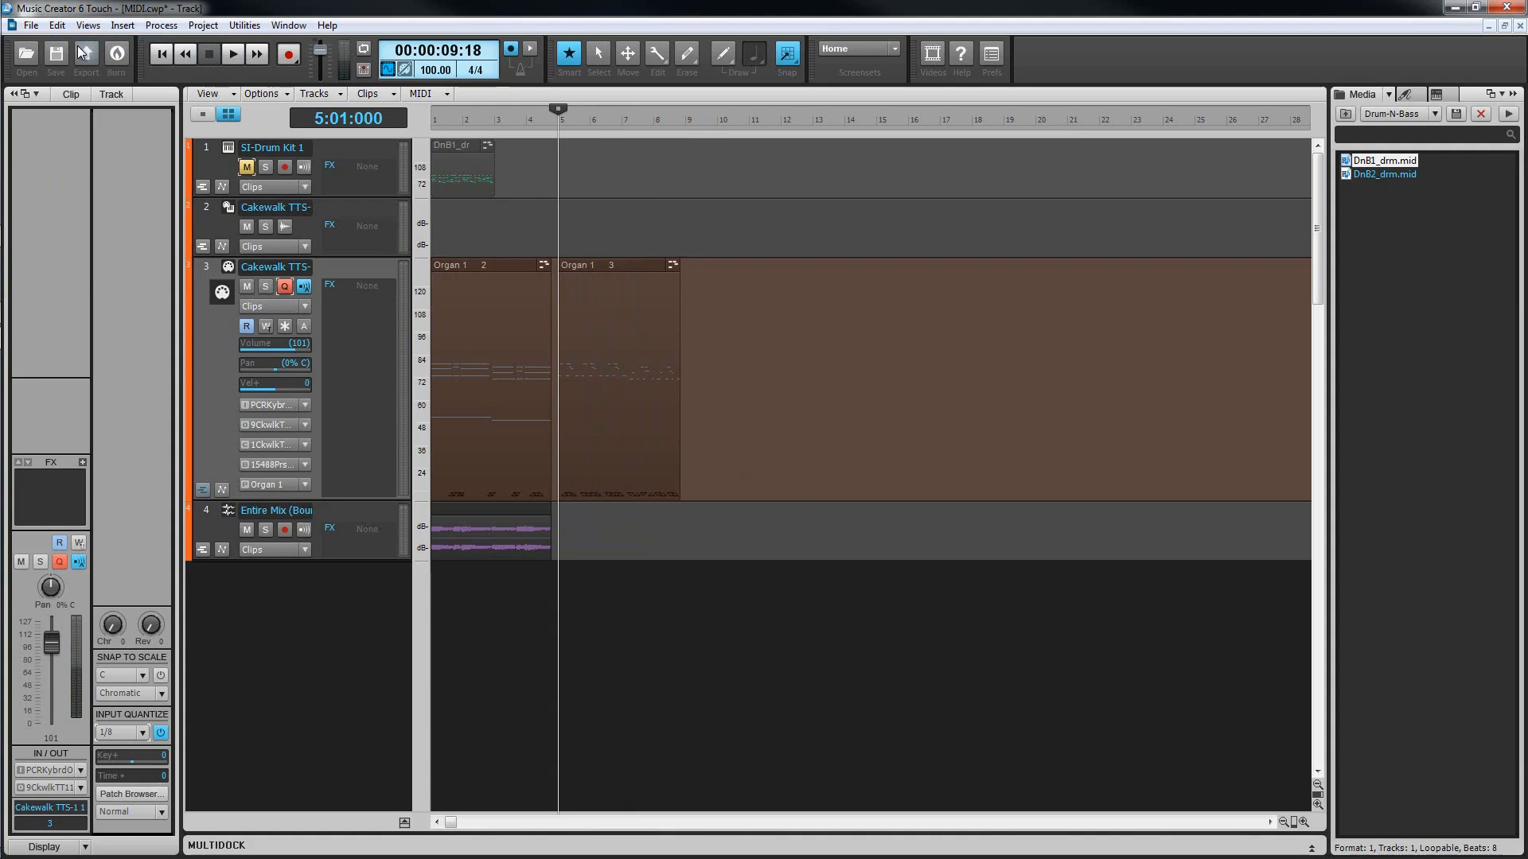
{"action": "left_click", "coordinate": [231, 55]}
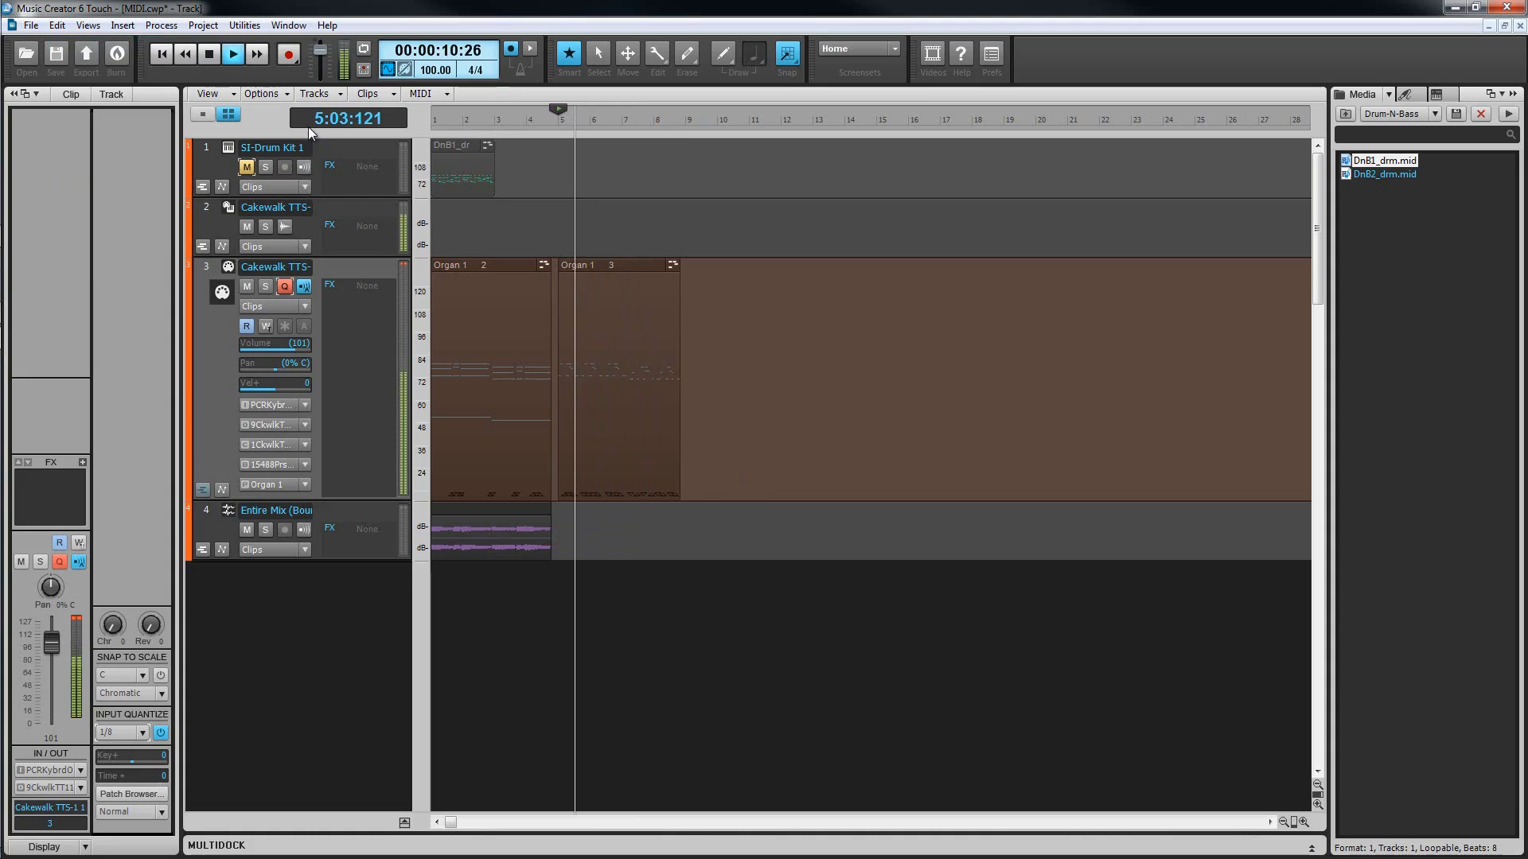
{"action": "left_click", "coordinate": [210, 55]}
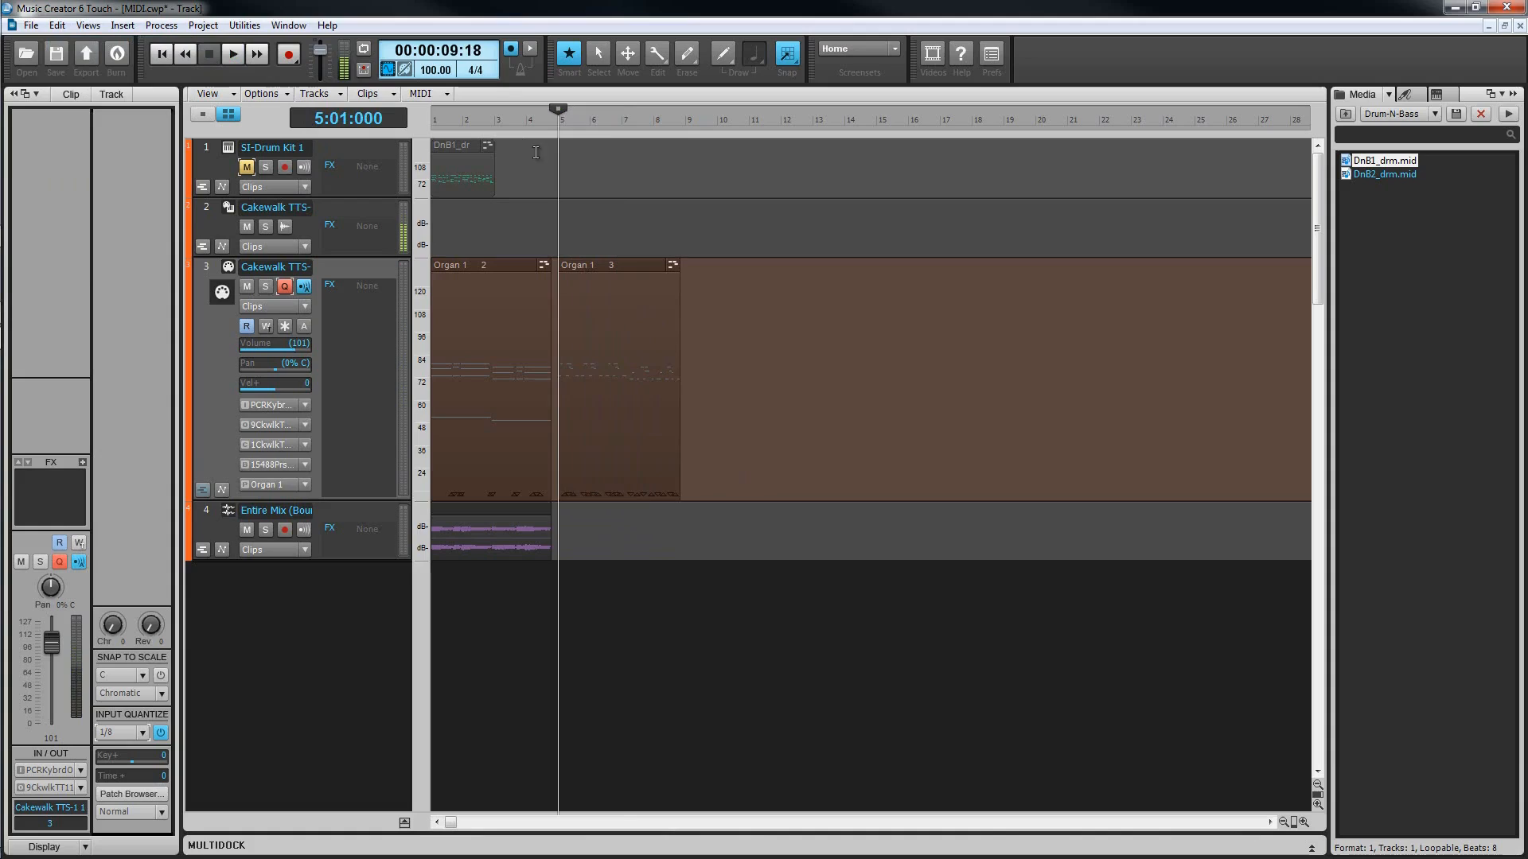